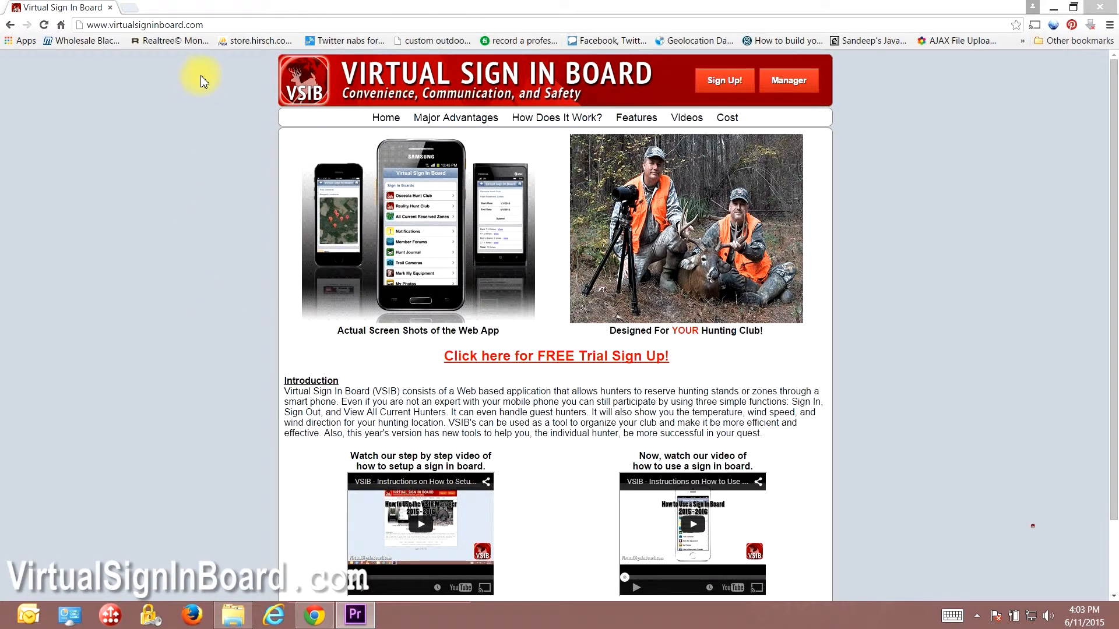
# Open the manager login page and log in with the account e-mail address and password
pyautogui.click(195, 22)
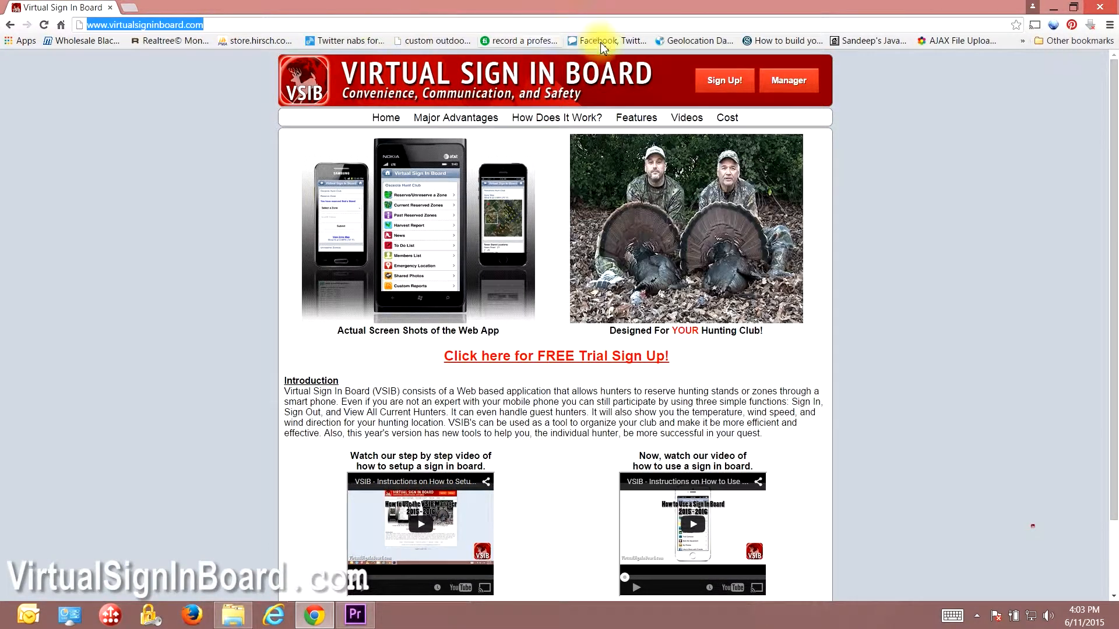
pyautogui.click(788, 80)
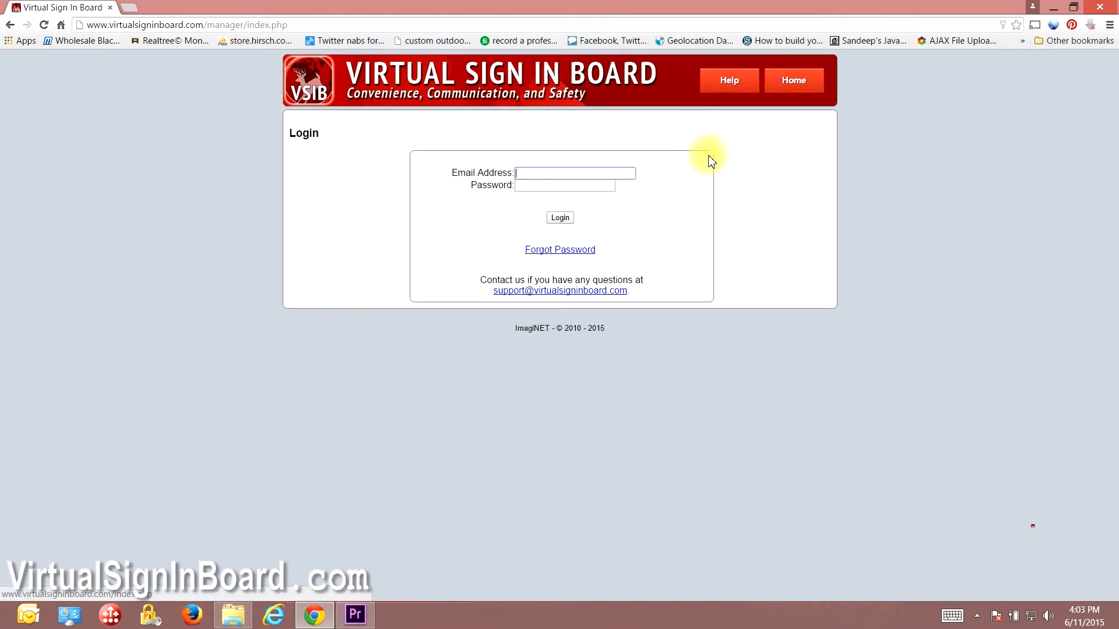
pyautogui.click(593, 174)
pyautogui.write('t')
pyautogui.click(580, 187)
pyautogui.click(560, 184)
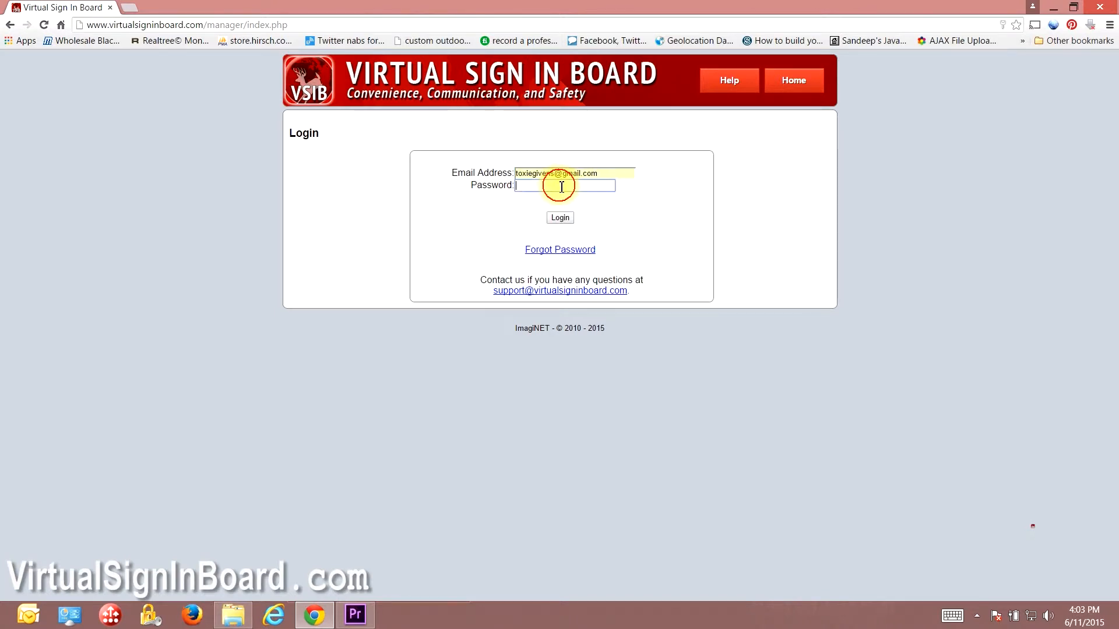
pyautogui.write('*****')
pyautogui.press('Return')
# Open the custom reports of Powerline Hunt Club and check which reports from other boards can be cloned
pyautogui.scroll(-2, 611, 212)
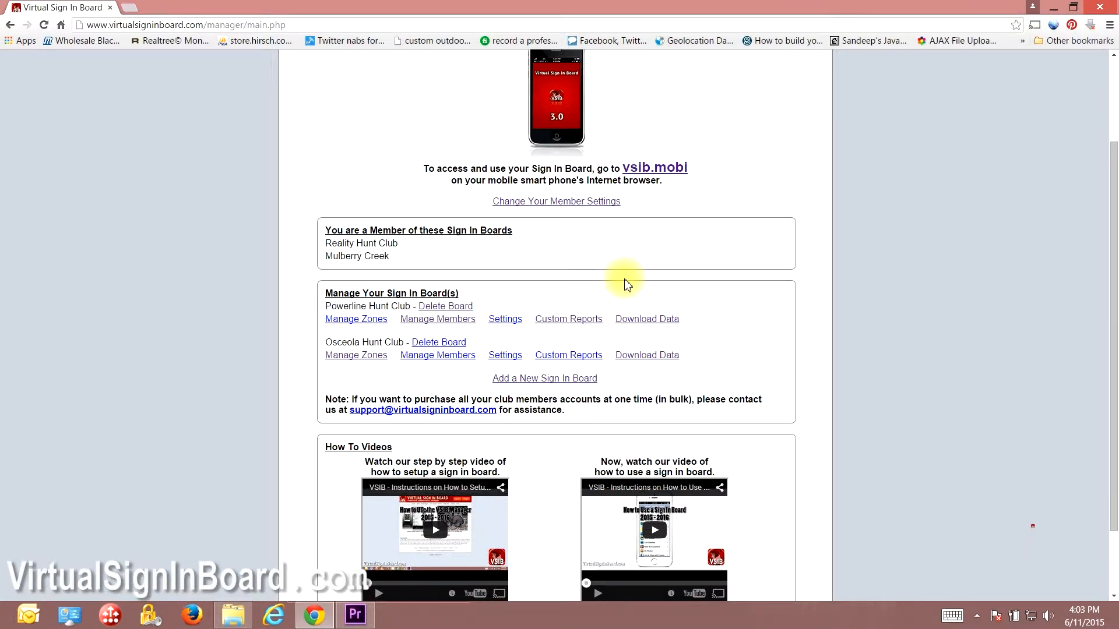
pyautogui.scroll(-1, 624, 284)
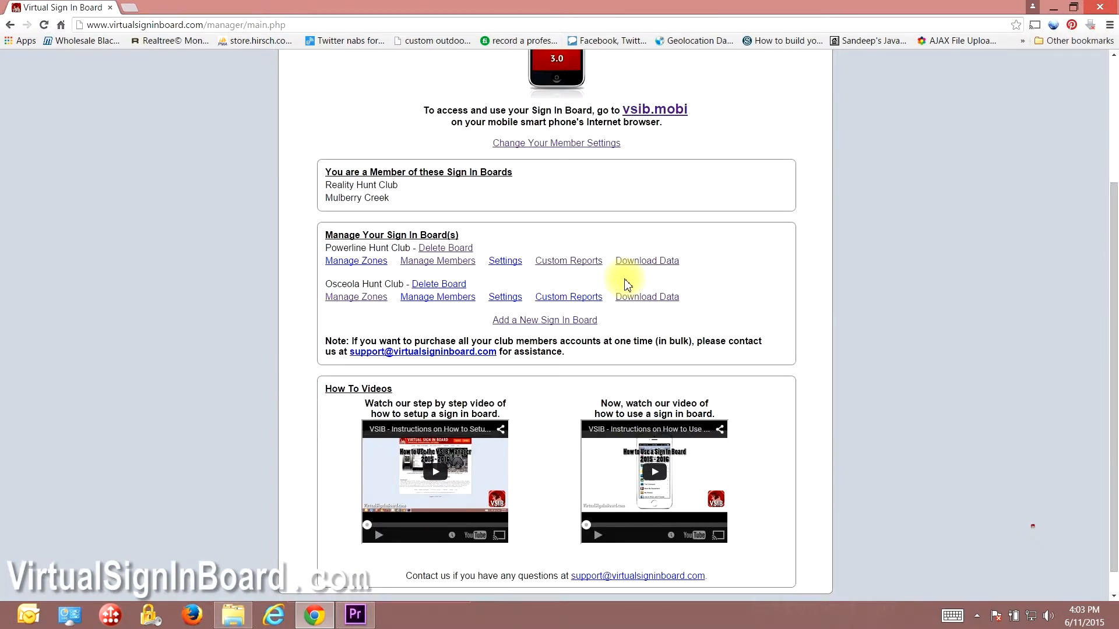
pyautogui.click(566, 266)
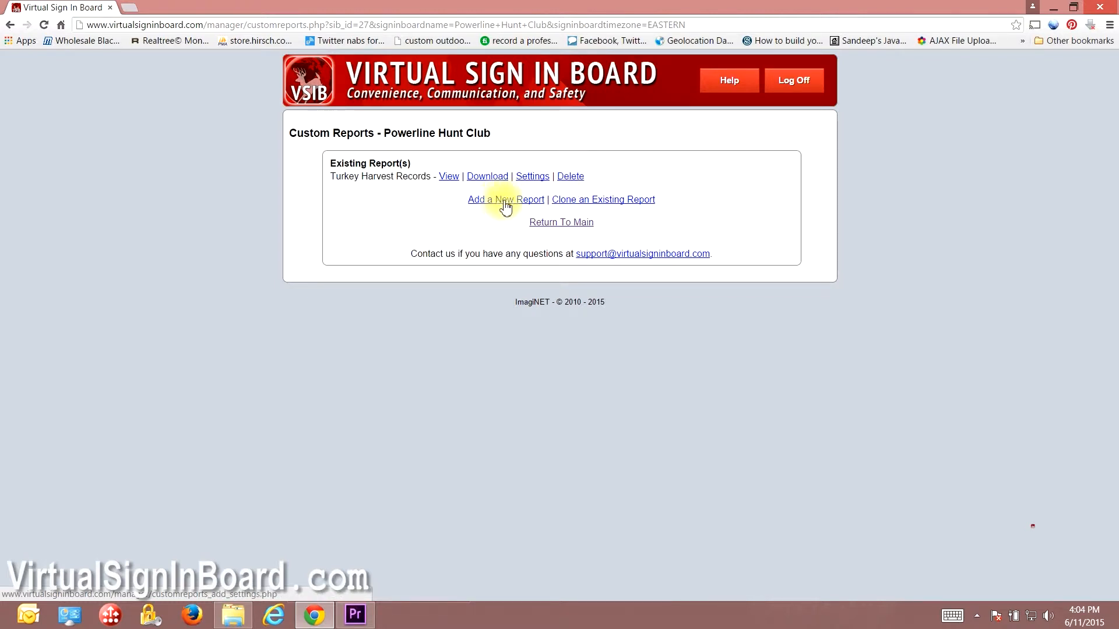
pyautogui.click(602, 205)
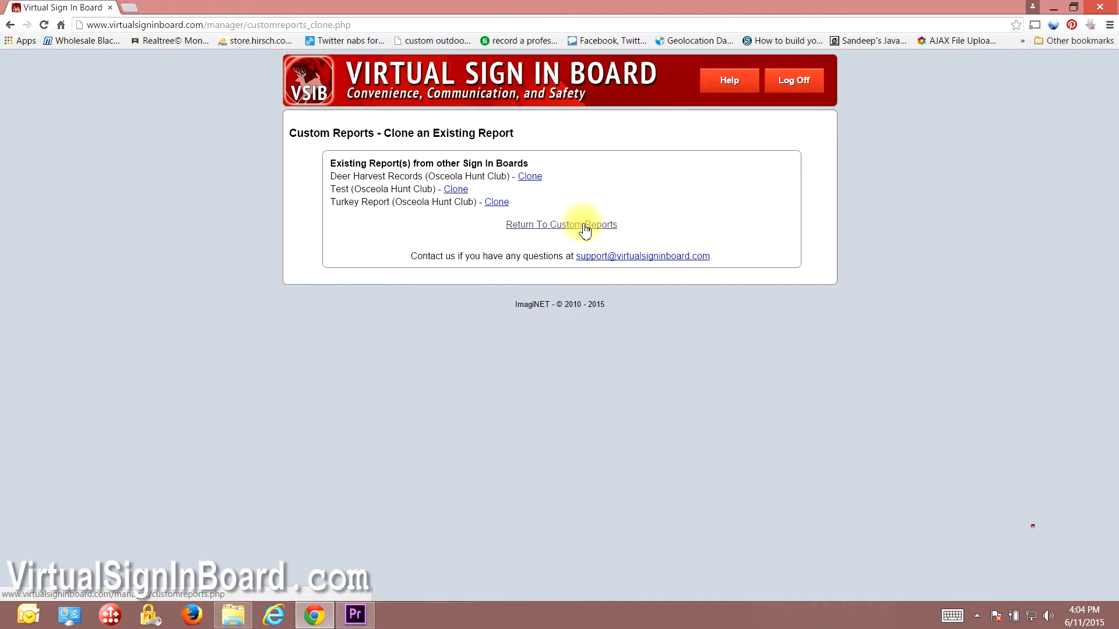
pyautogui.click(547, 229)
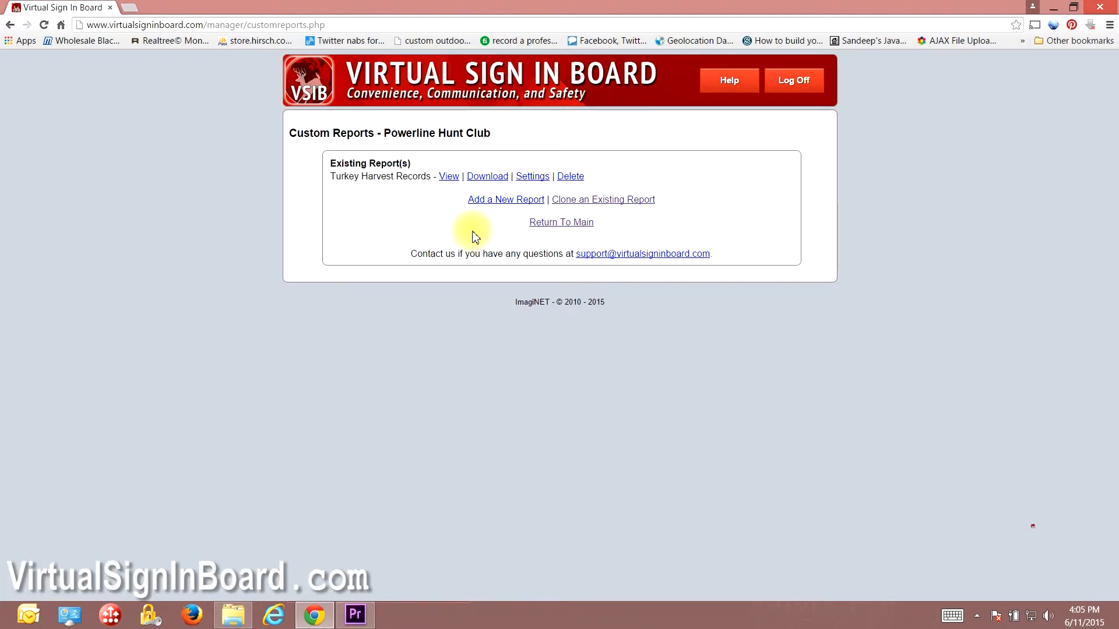
# Add a new report named Deer Harvest Records, with View Data and Add Data permitted for All Members
pyautogui.click(503, 201)
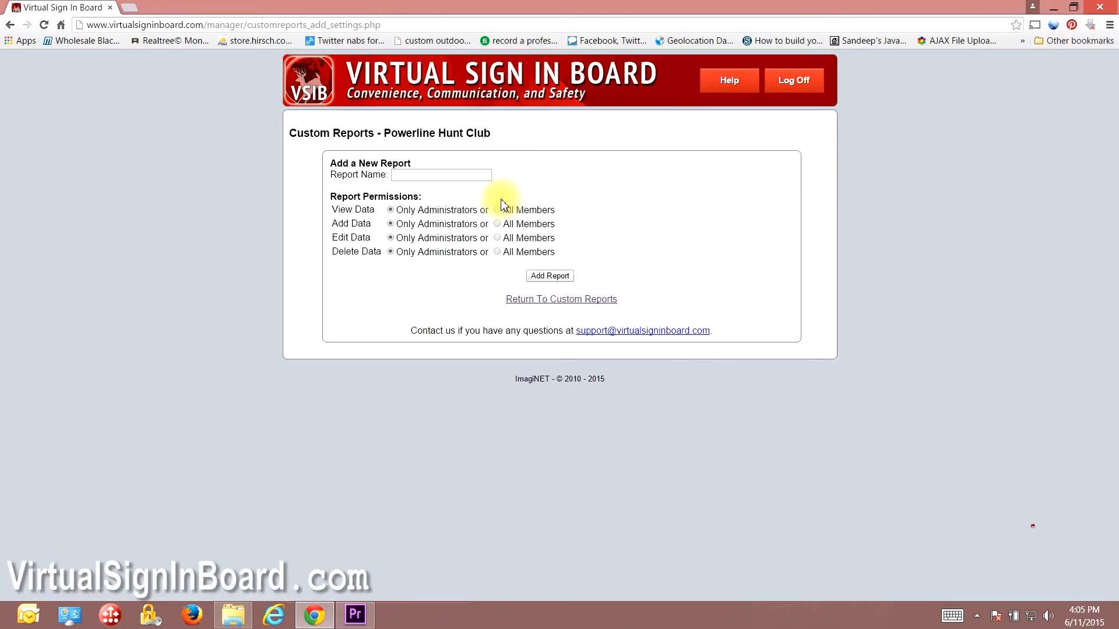
pyautogui.click(434, 175)
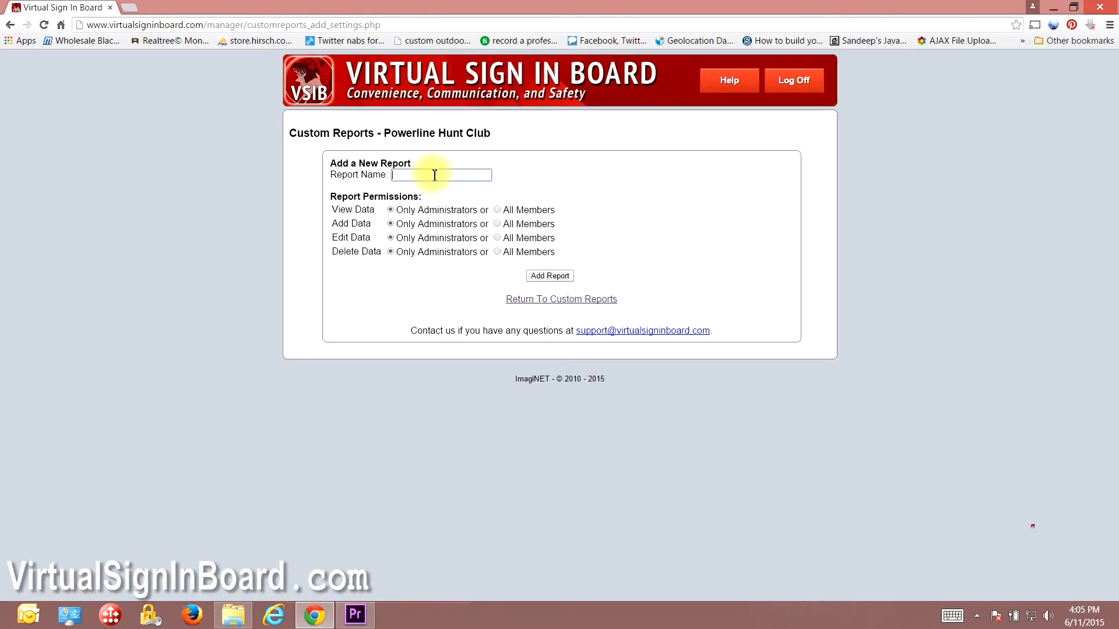
pyautogui.write('de')
pyautogui.click(463, 189)
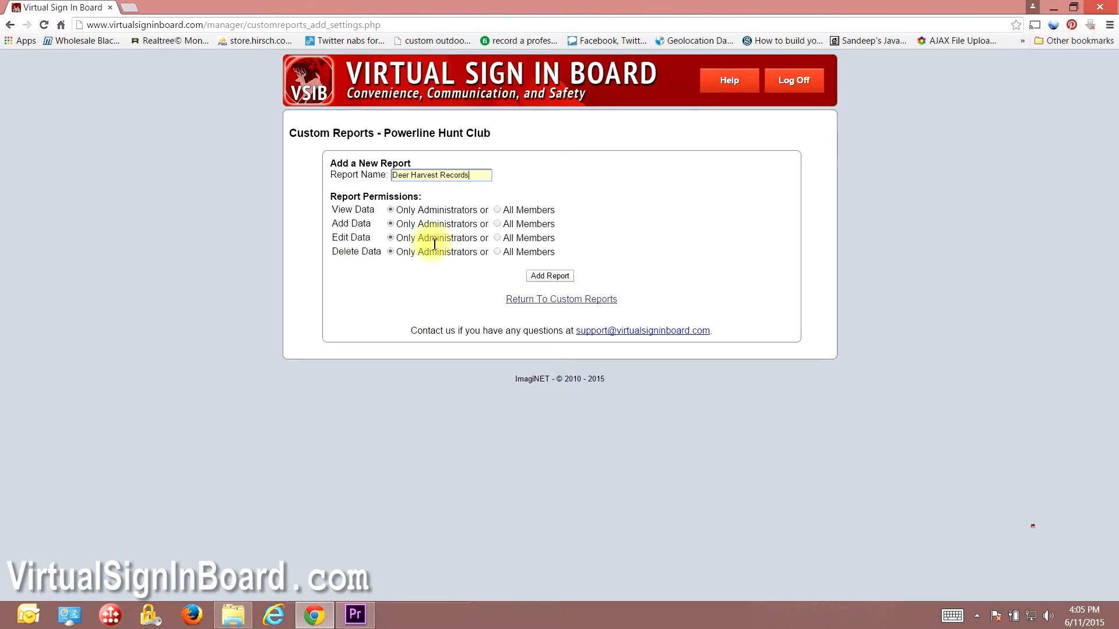
pyautogui.click(497, 211)
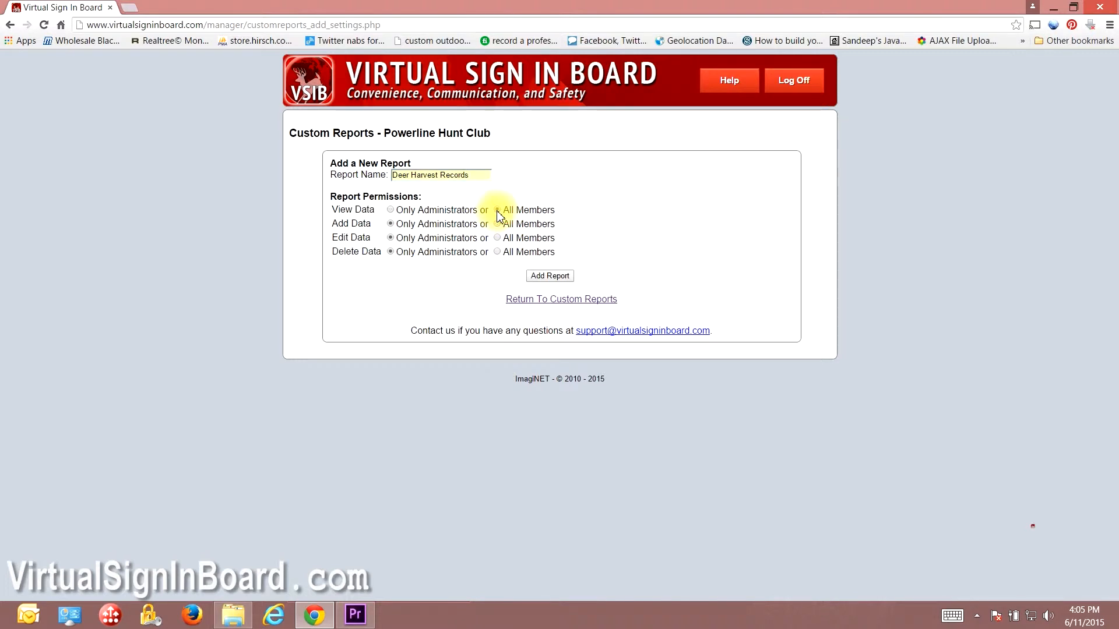
pyautogui.click(497, 225)
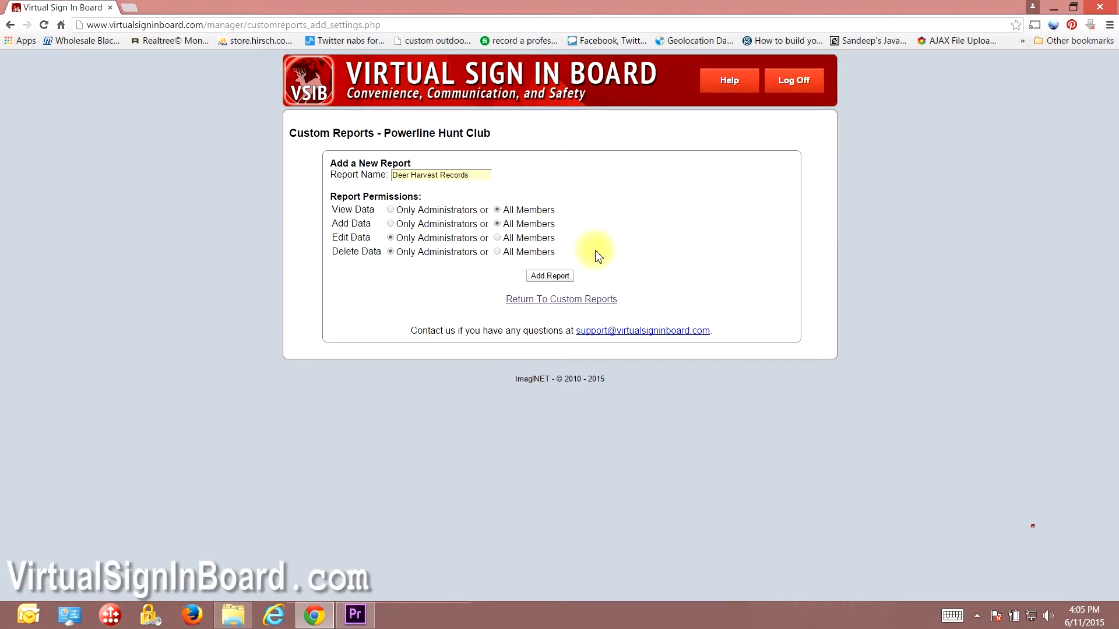
pyautogui.click(551, 277)
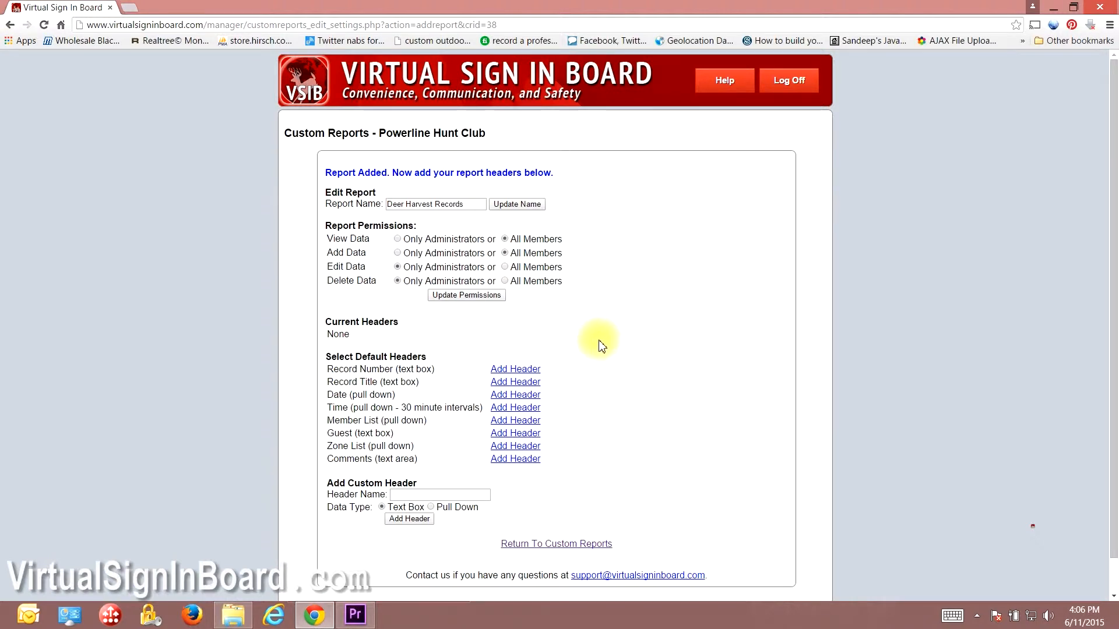
# Add all default headers to the report in listed order, from Record Number through Comments
pyautogui.click(524, 370)
pyautogui.click(522, 343)
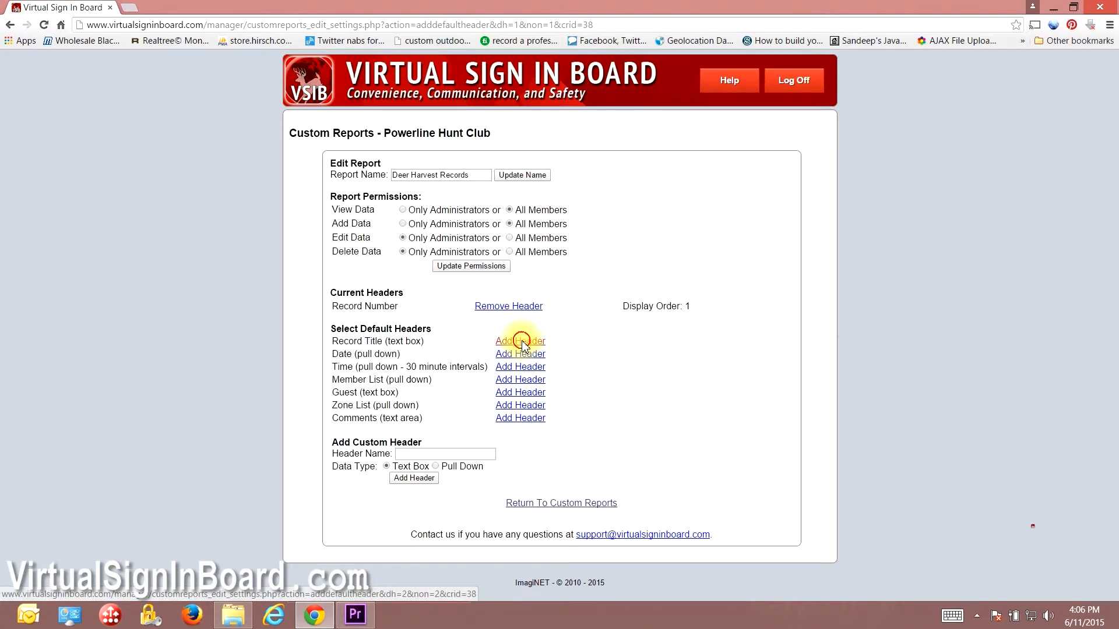
pyautogui.click(519, 357)
pyautogui.click(525, 367)
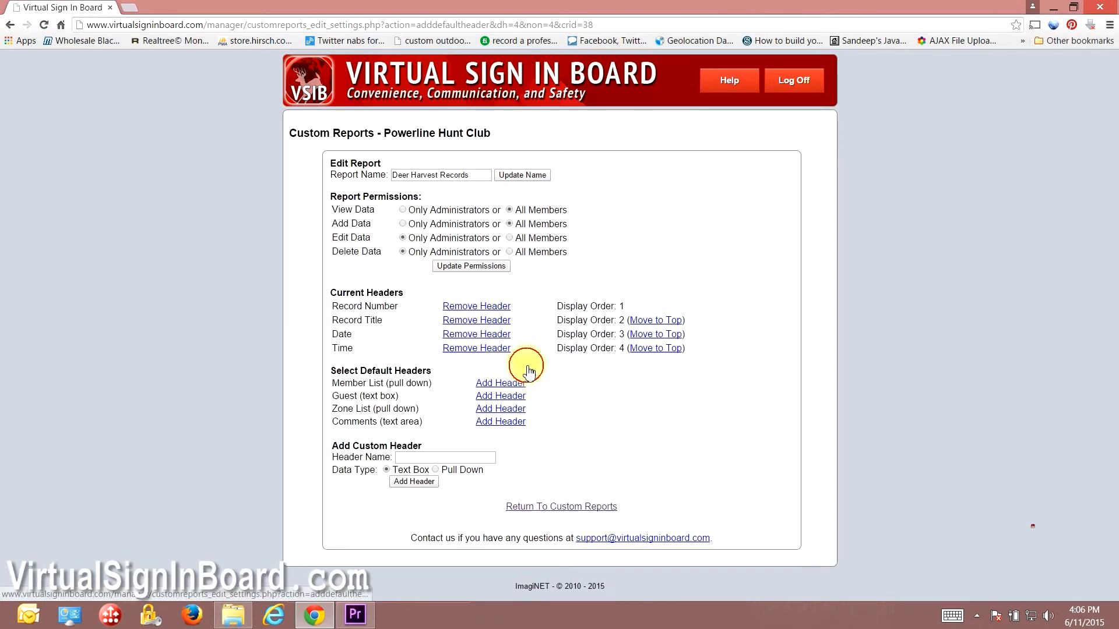
pyautogui.click(516, 383)
pyautogui.click(496, 396)
pyautogui.click(494, 412)
pyautogui.click(492, 424)
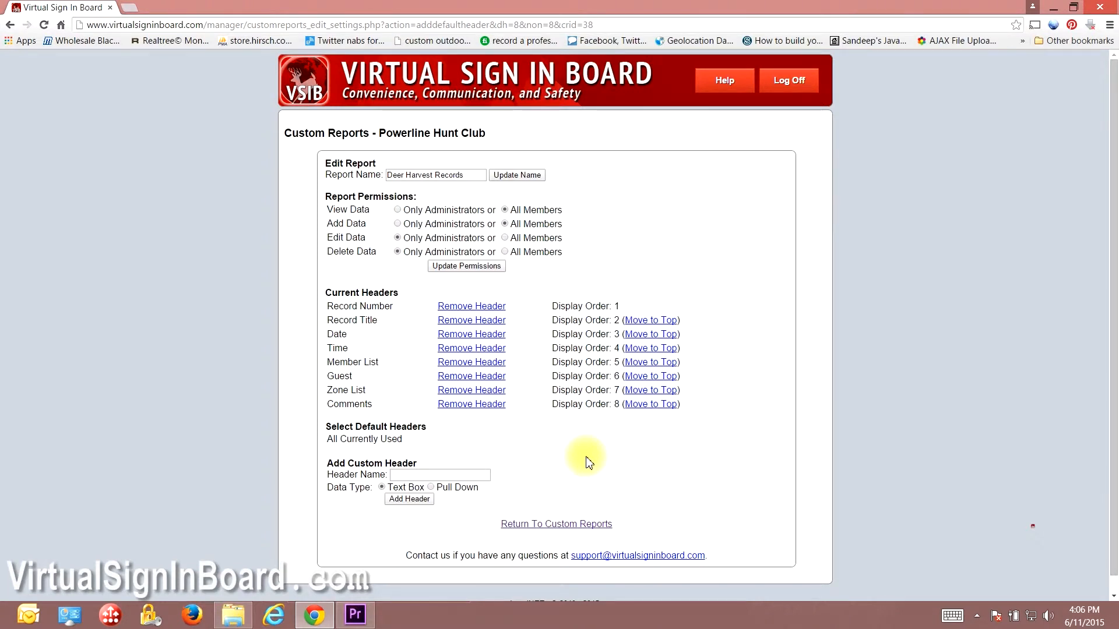
# Add two custom text box headers to the report, named Sex and Weight
pyautogui.click(469, 476)
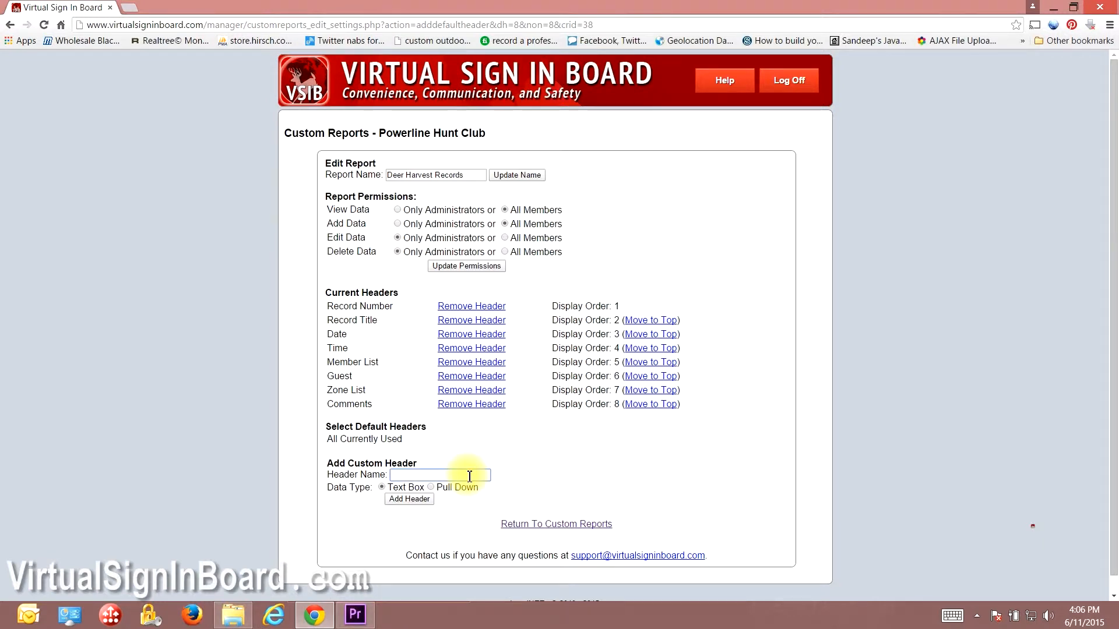
pyautogui.write('Sex')
pyautogui.click(446, 489)
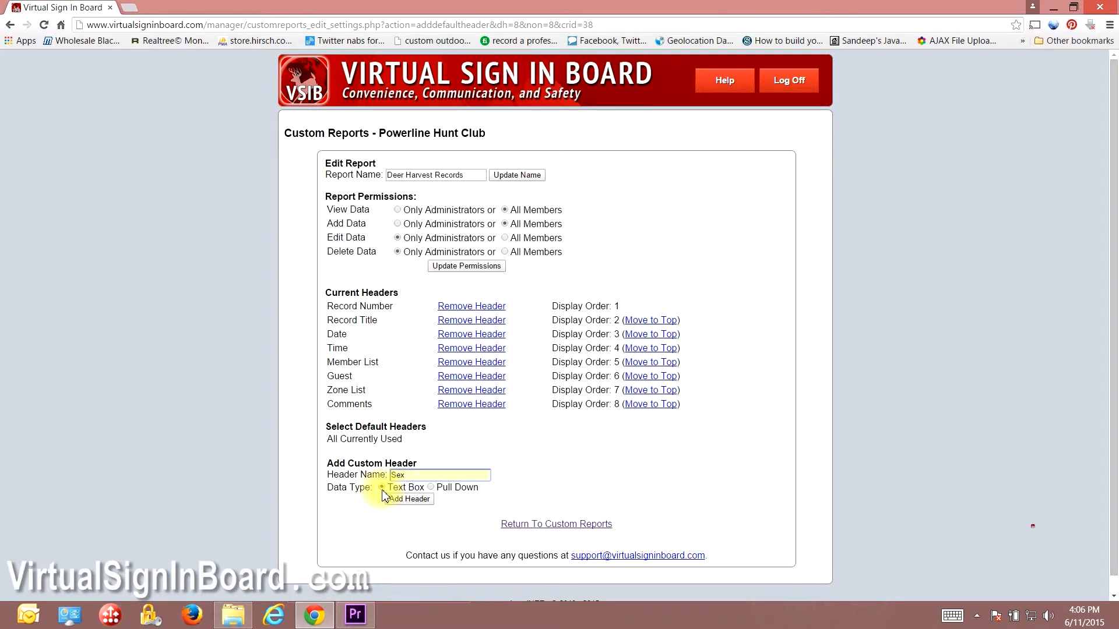
pyautogui.click(409, 500)
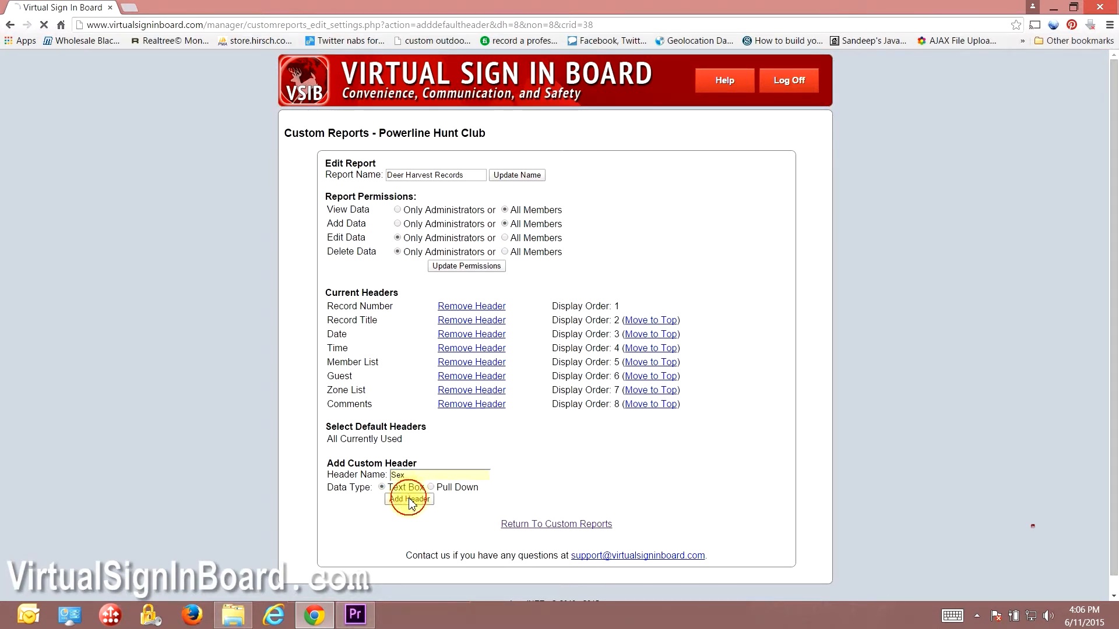
pyautogui.click(416, 489)
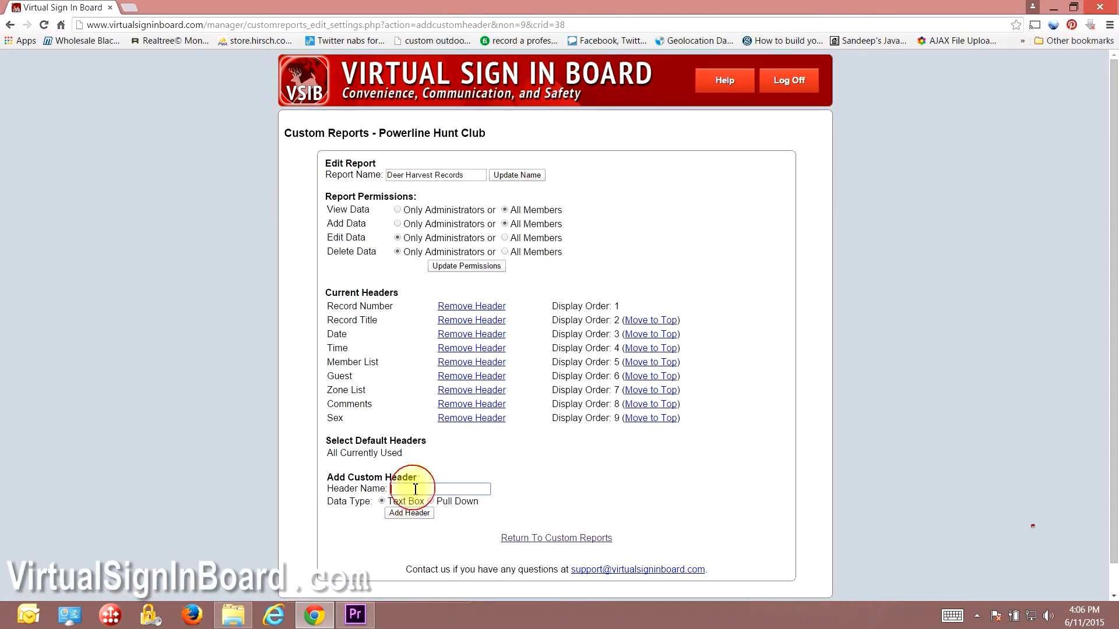
pyautogui.write('w')
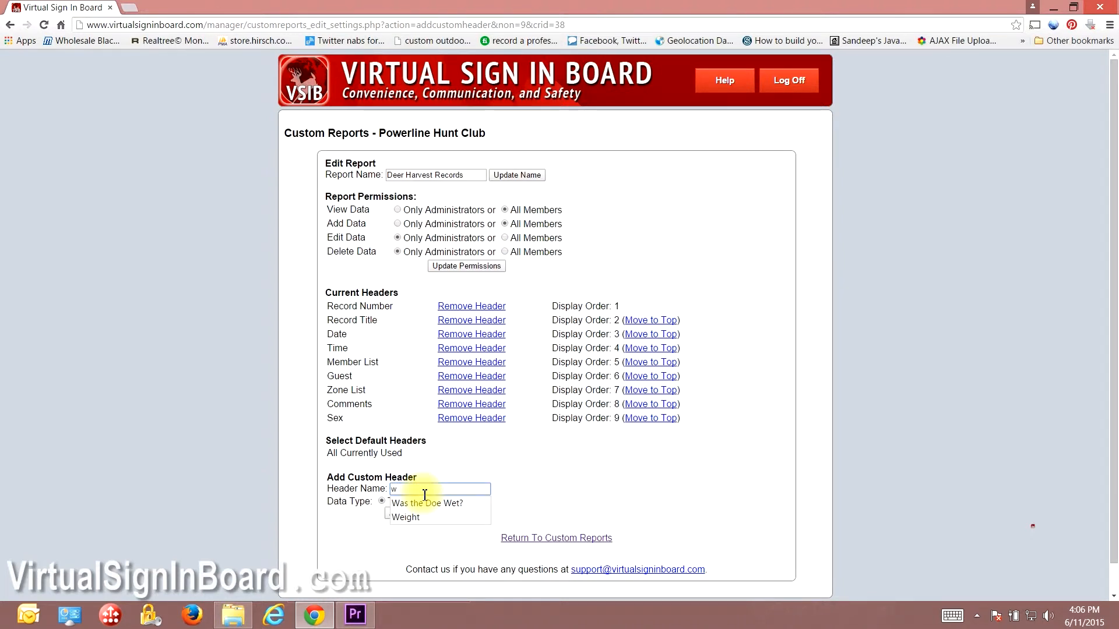
pyautogui.click(404, 516)
pyautogui.click(408, 512)
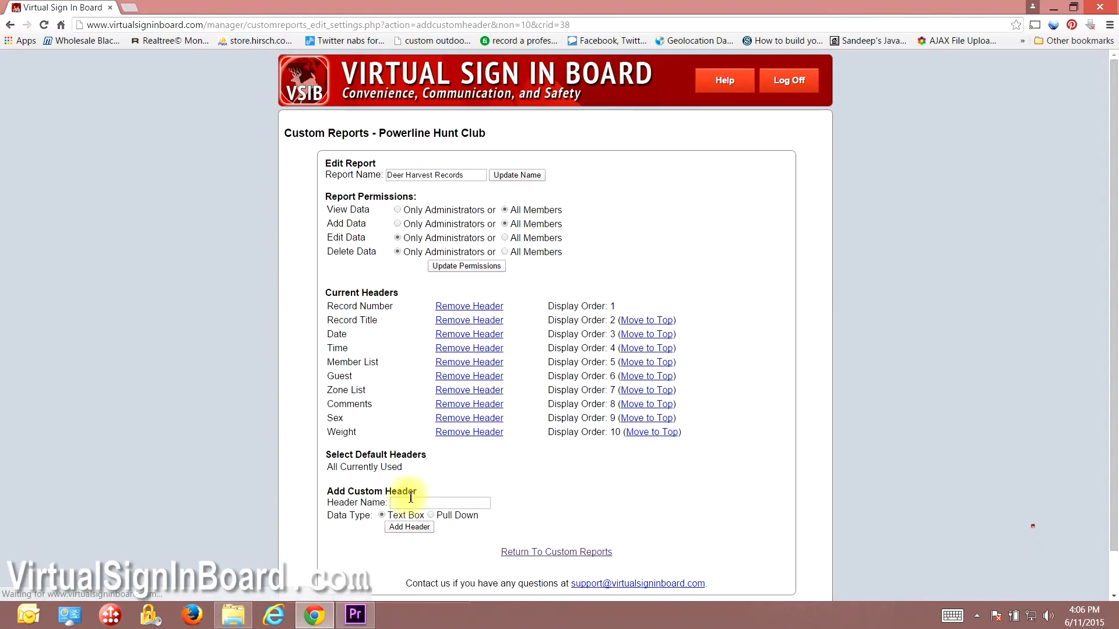
# Add custom text box headers named Right Beam Length and Left Main Beam Length
pyautogui.click(412, 502)
pyautogui.write('rig')
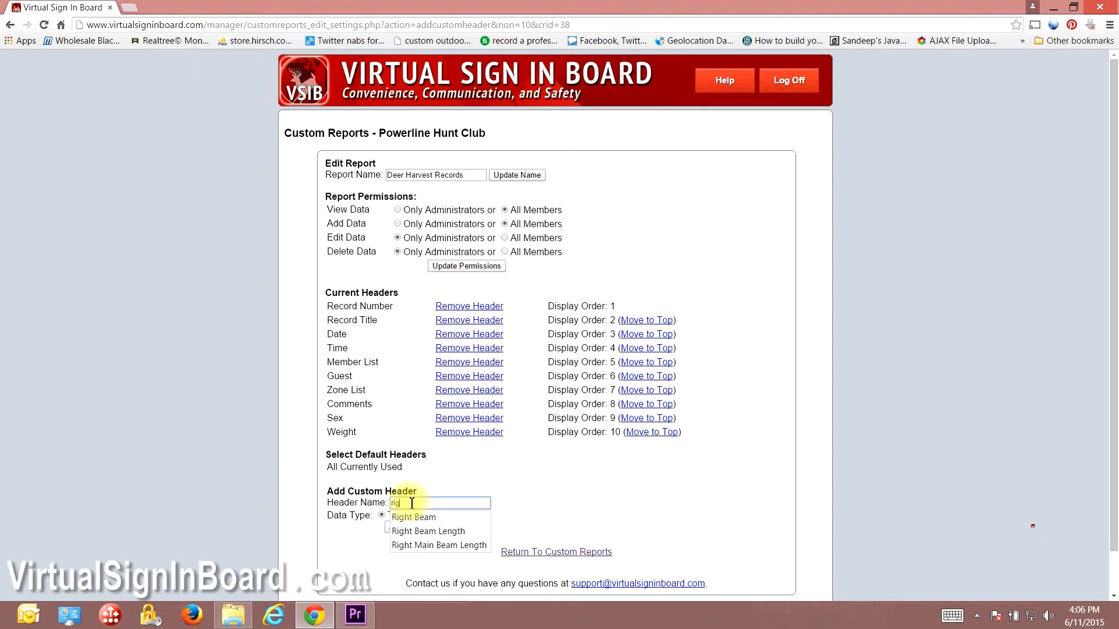
pyautogui.click(411, 531)
pyautogui.click(411, 528)
pyautogui.click(415, 516)
pyautogui.write('le')
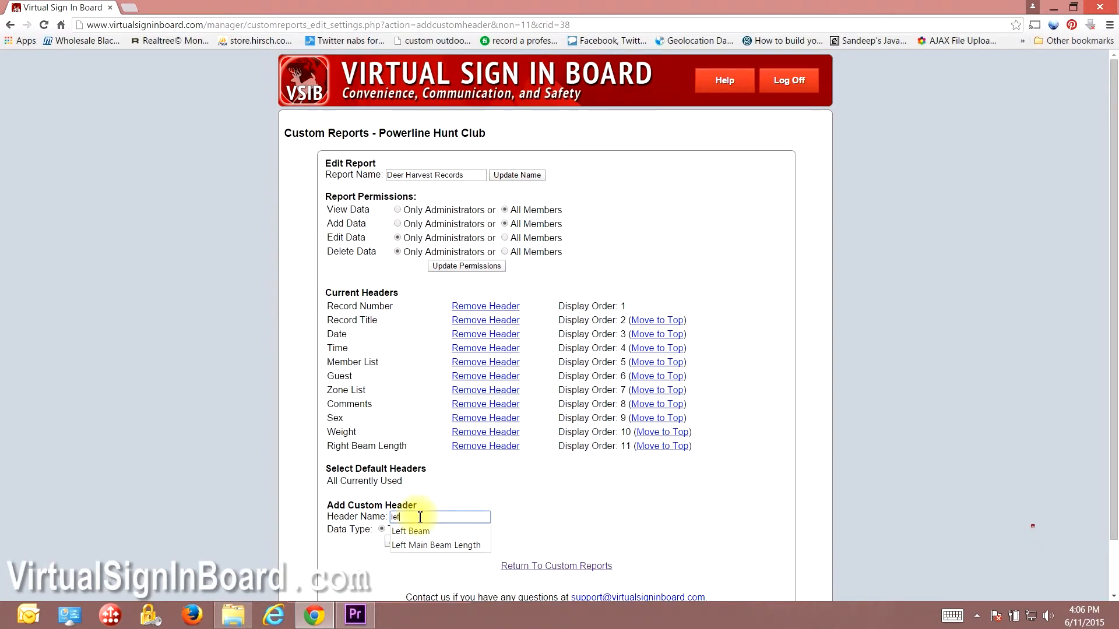
pyautogui.write('f')
pyautogui.click(411, 545)
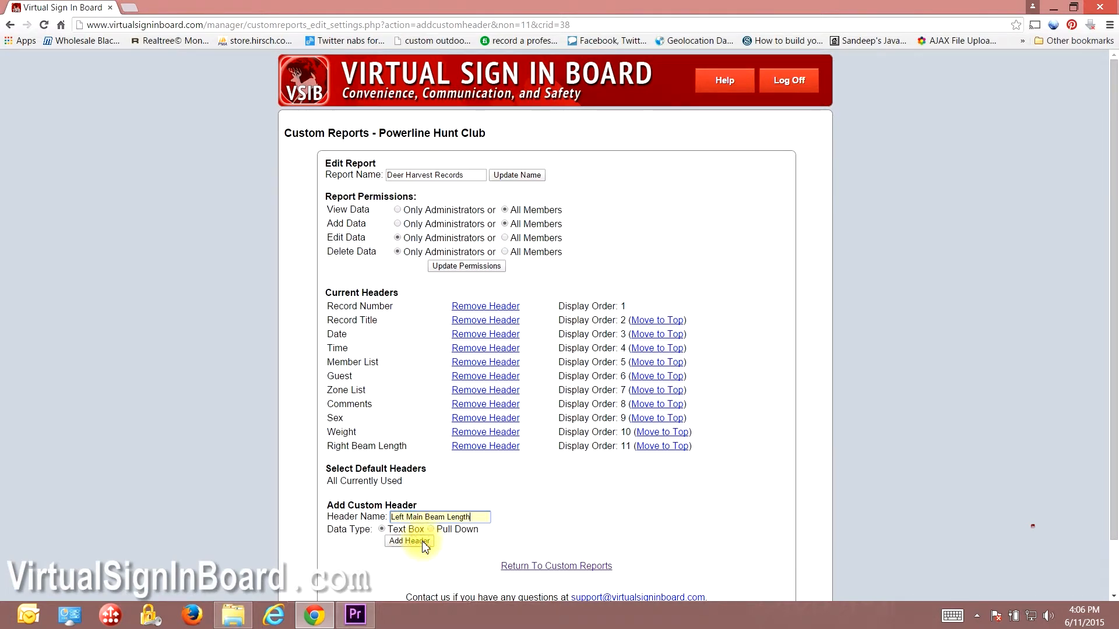
pyautogui.click(411, 542)
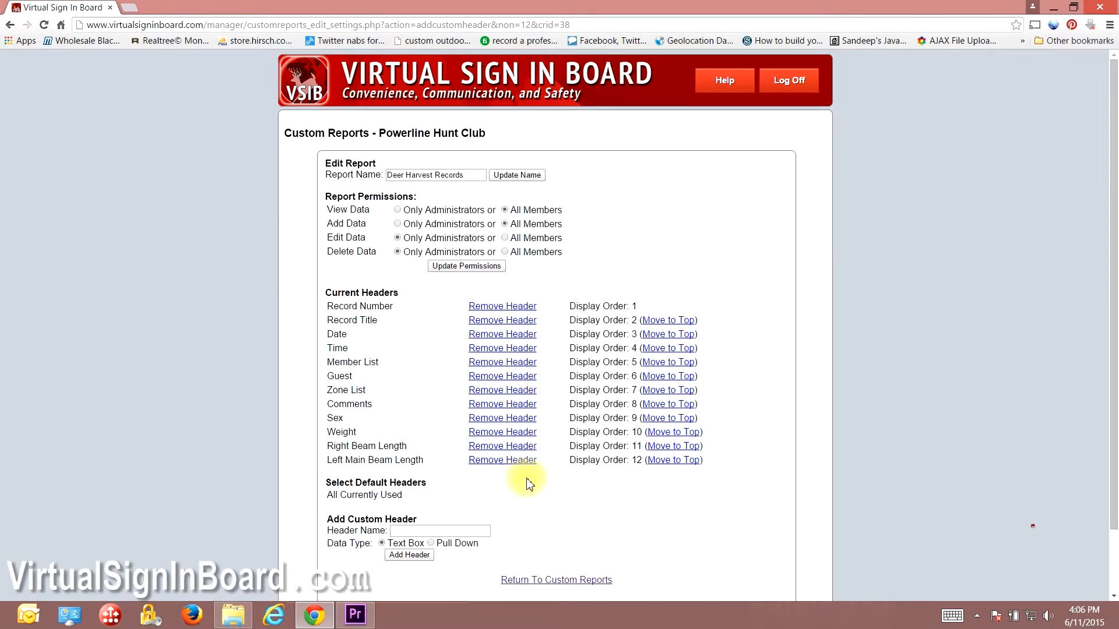
# Add a custom header named "Was the Doe Wet?" with the Pull Down data type
pyautogui.click(439, 530)
pyautogui.write('wa')
pyautogui.click(444, 545)
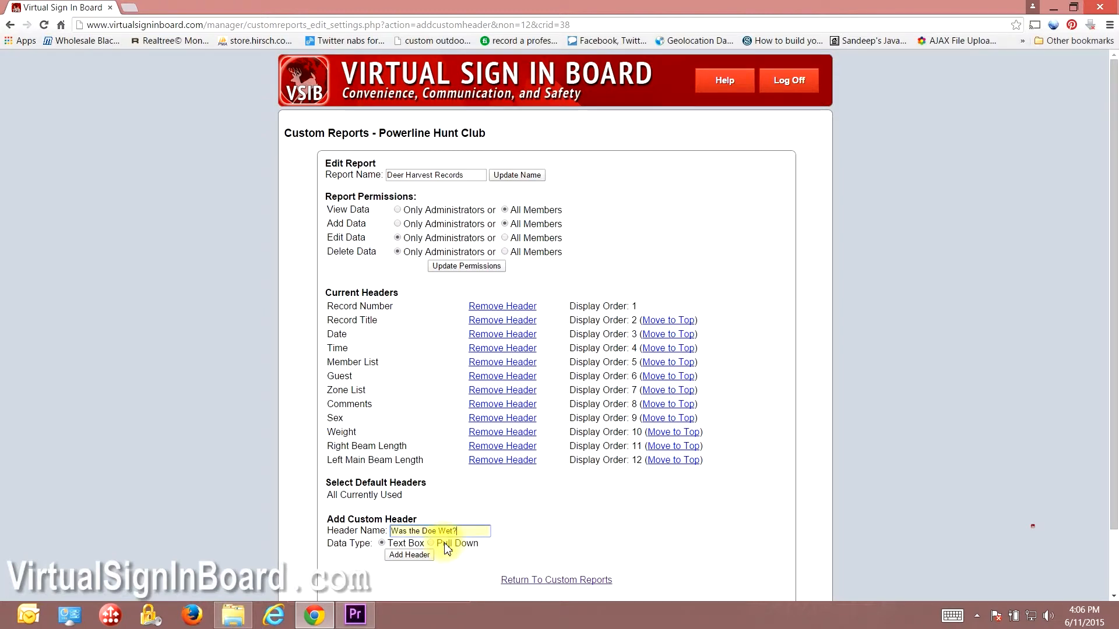
pyautogui.click(431, 543)
pyautogui.click(409, 555)
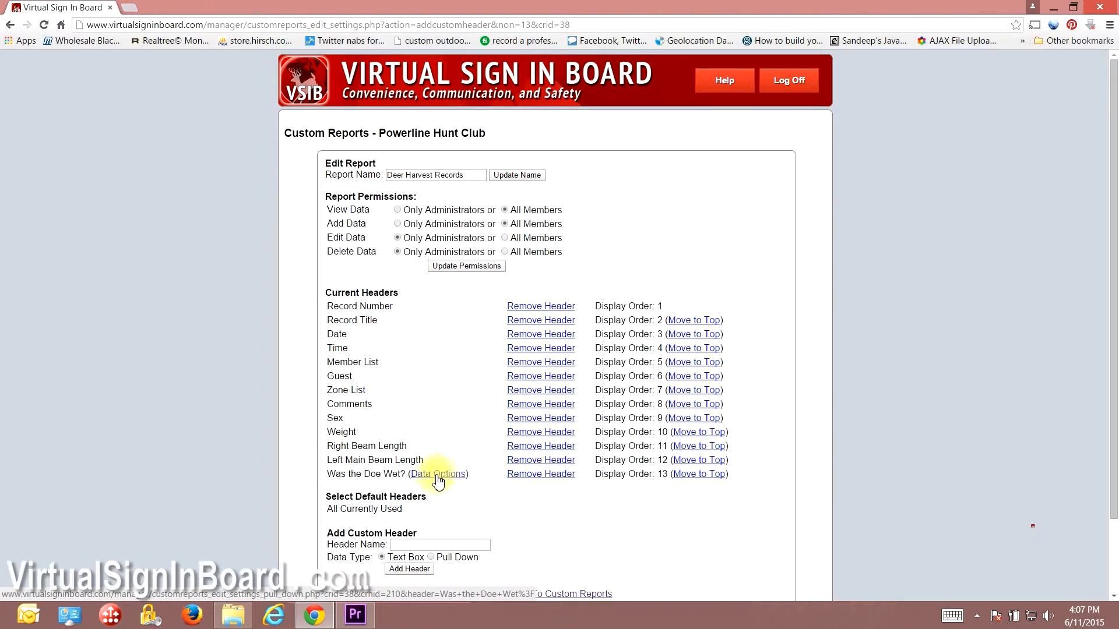
# Add the data options Yes and No to the "Was the Doe Wet?" header and return to the report settings
pyautogui.click(455, 475)
pyautogui.click(455, 251)
pyautogui.write('Yes')
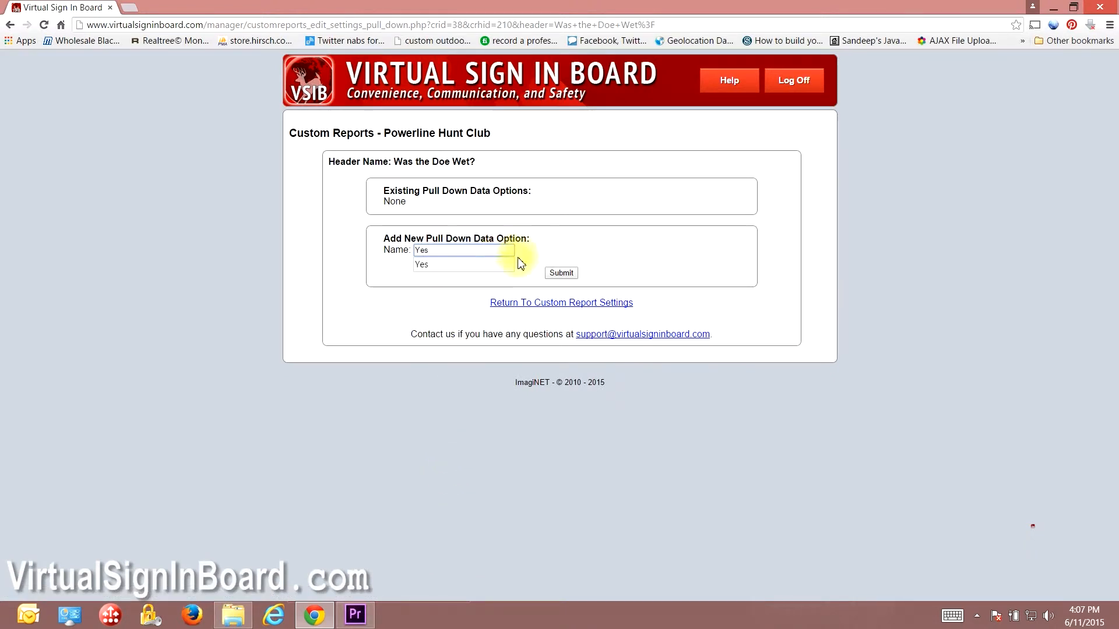
pyautogui.click(556, 274)
pyautogui.click(460, 252)
pyautogui.write('No')
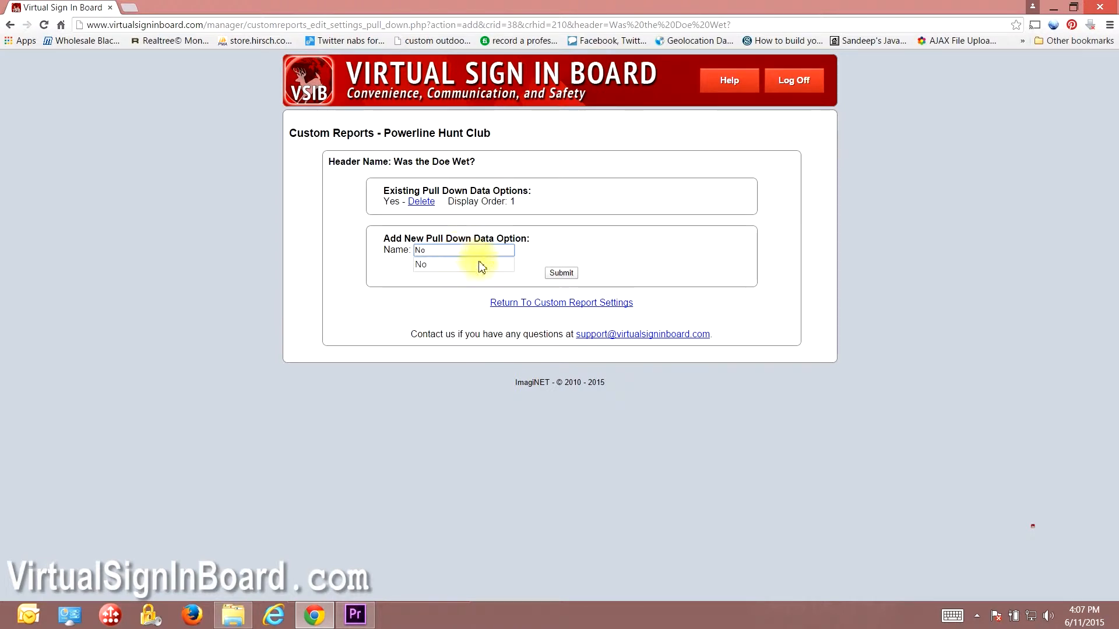
pyautogui.click(565, 274)
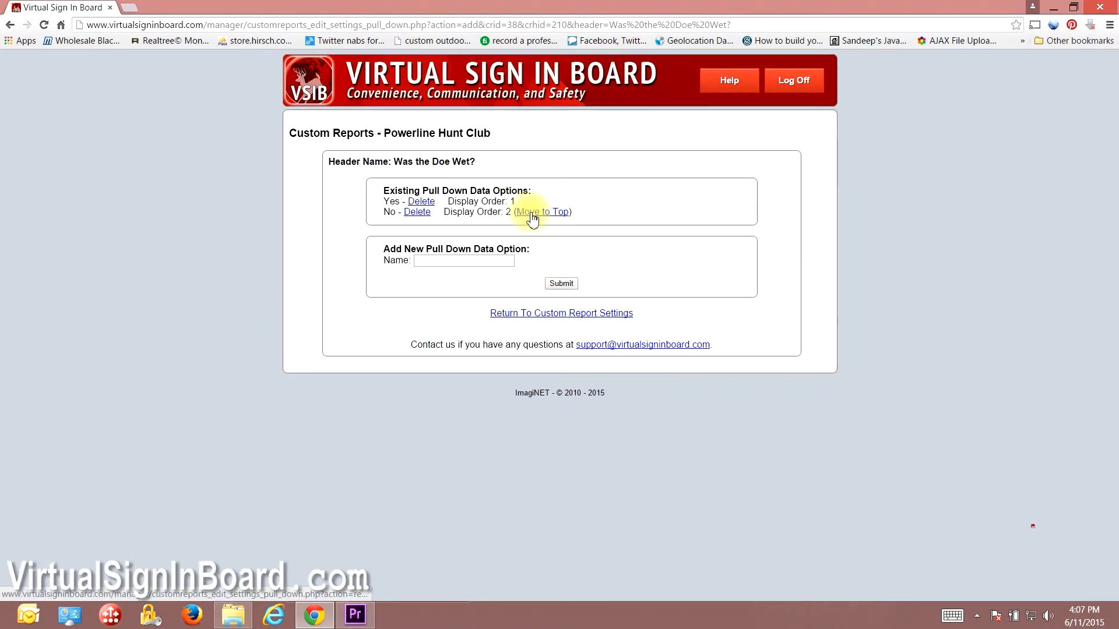
pyautogui.click(555, 315)
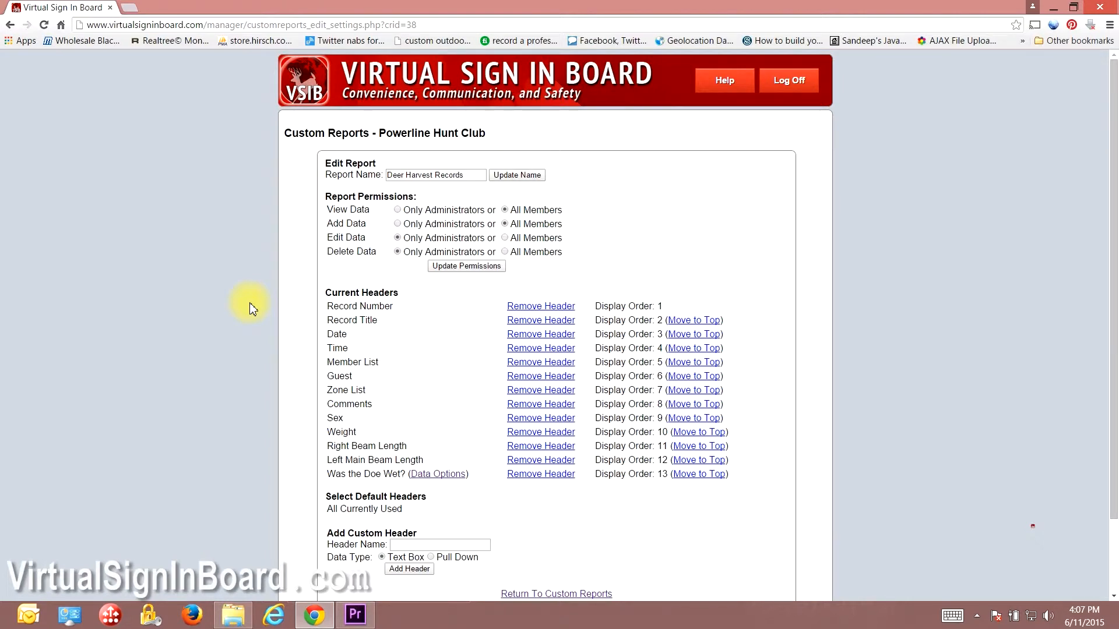
# Move the Record Title header to the top of the report's display order
pyautogui.scroll(-3, 250, 309)
pyautogui.scroll(3, 250, 309)
pyautogui.scroll(-2, 249, 309)
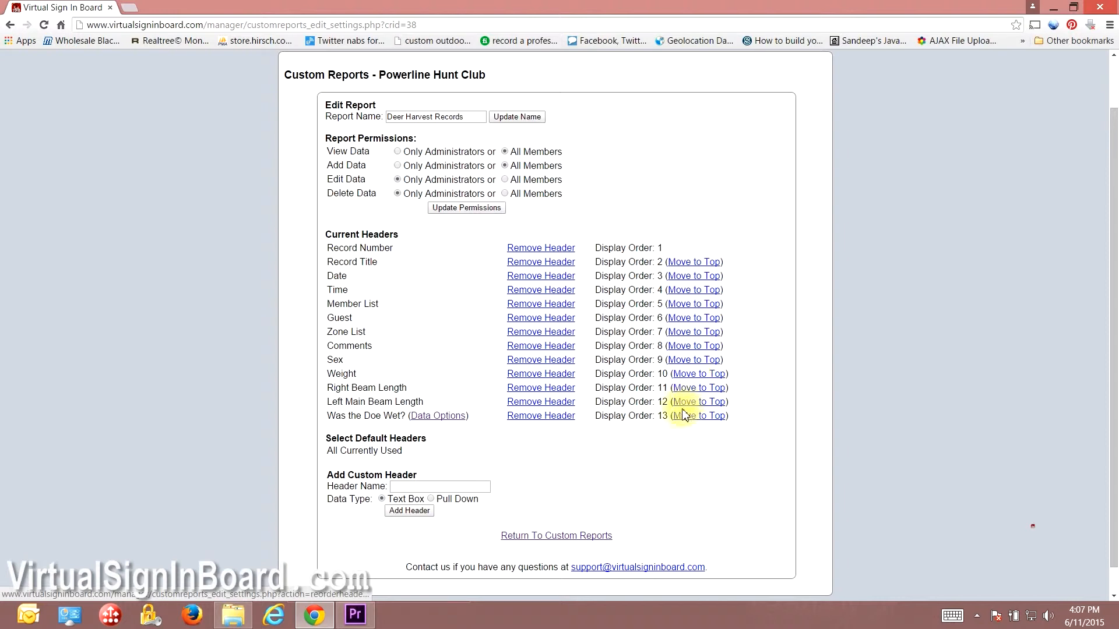
pyautogui.click(694, 264)
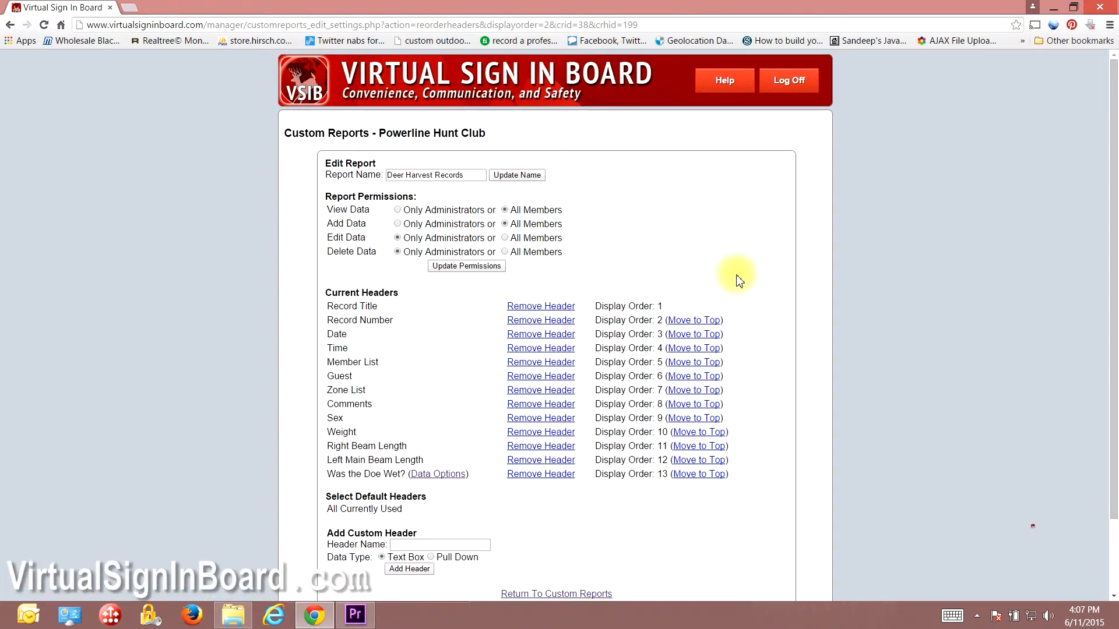
# Remove the Record Number header from the report and return to the custom reports list
pyautogui.click(536, 322)
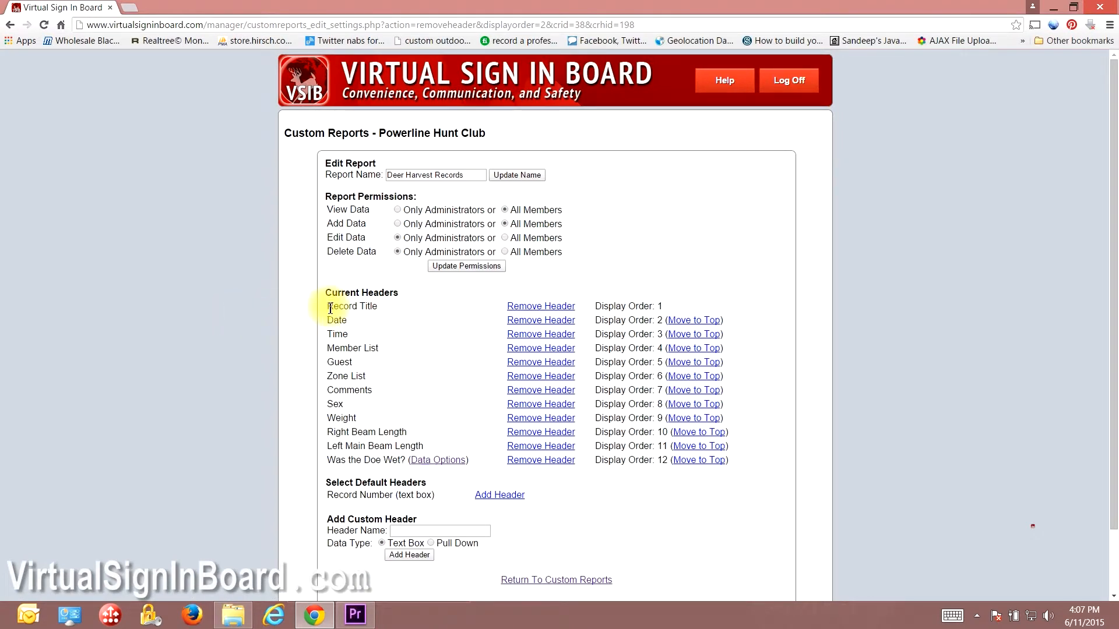
pyautogui.moveTo(330, 308); pyautogui.dragTo(392, 304)
pyautogui.click(411, 312)
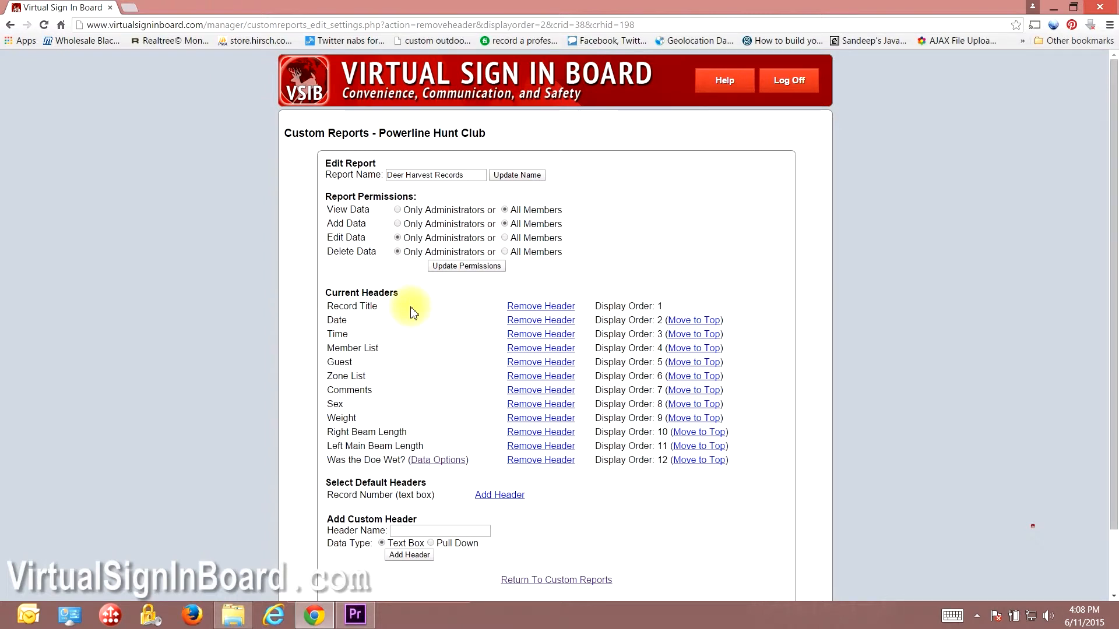
pyautogui.click(584, 584)
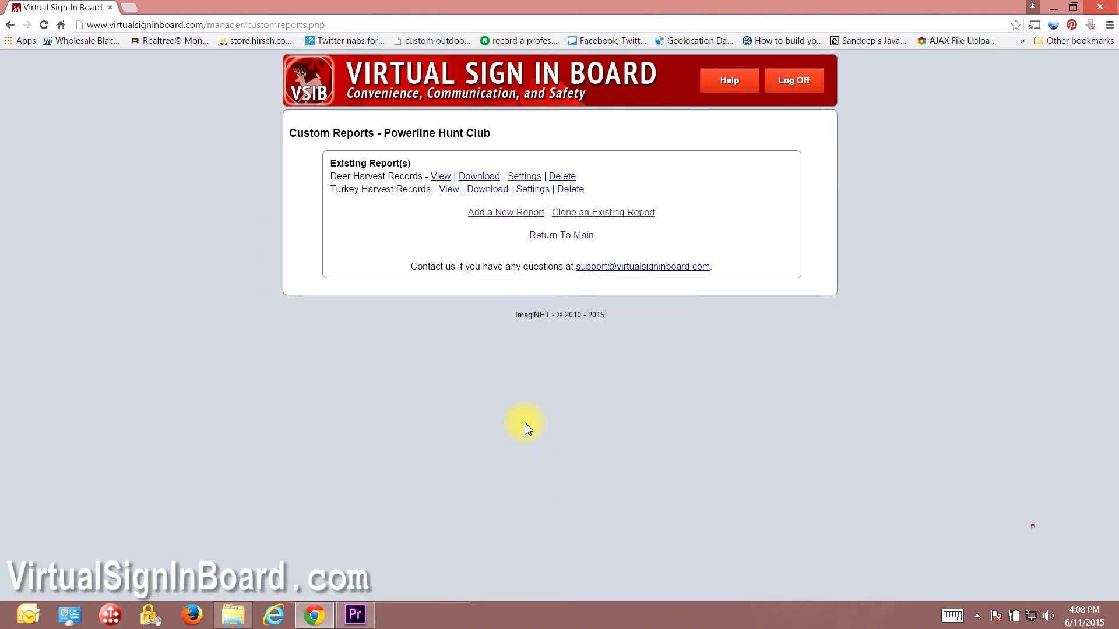
# Start a new data entry in Deer Harvest Records and title it with the member's first name in possessive form plus "Buck"
pyautogui.click(441, 177)
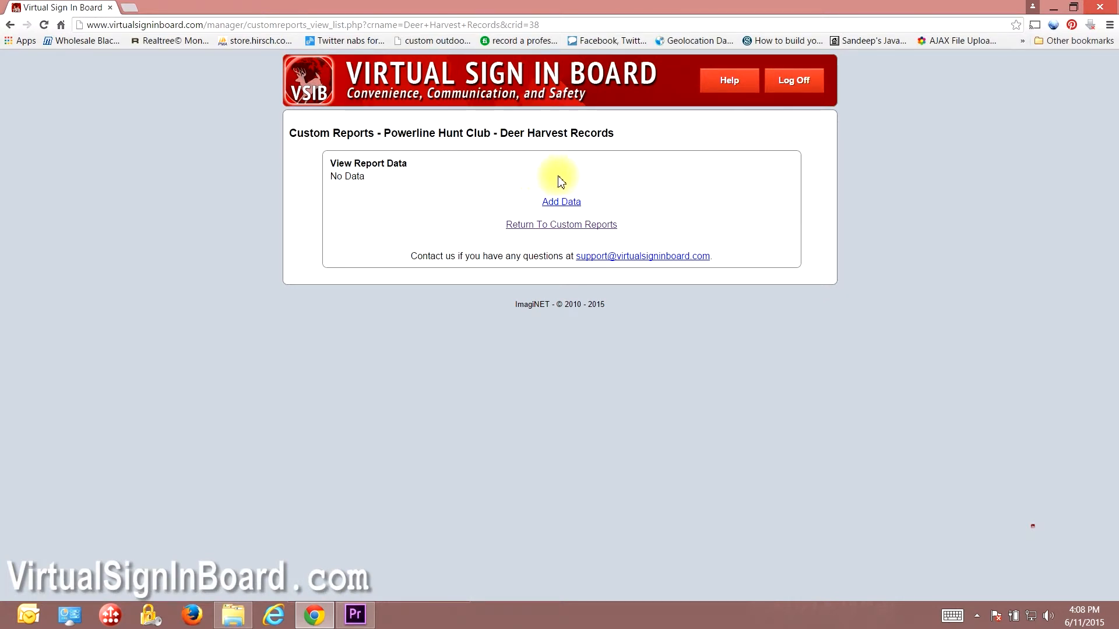
pyautogui.click(560, 202)
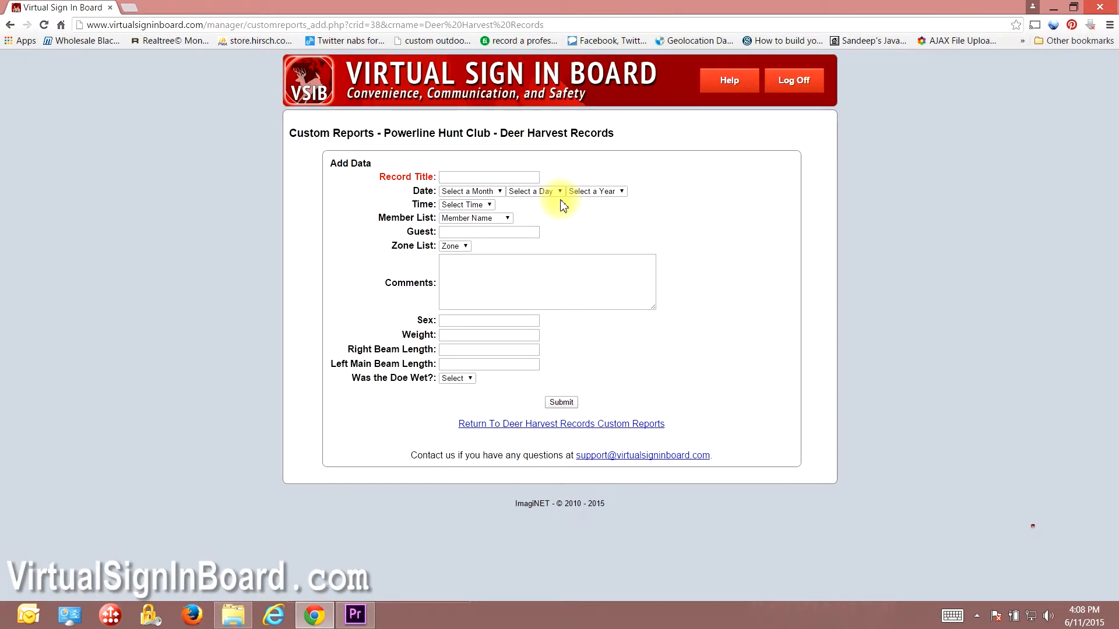
pyautogui.click(494, 178)
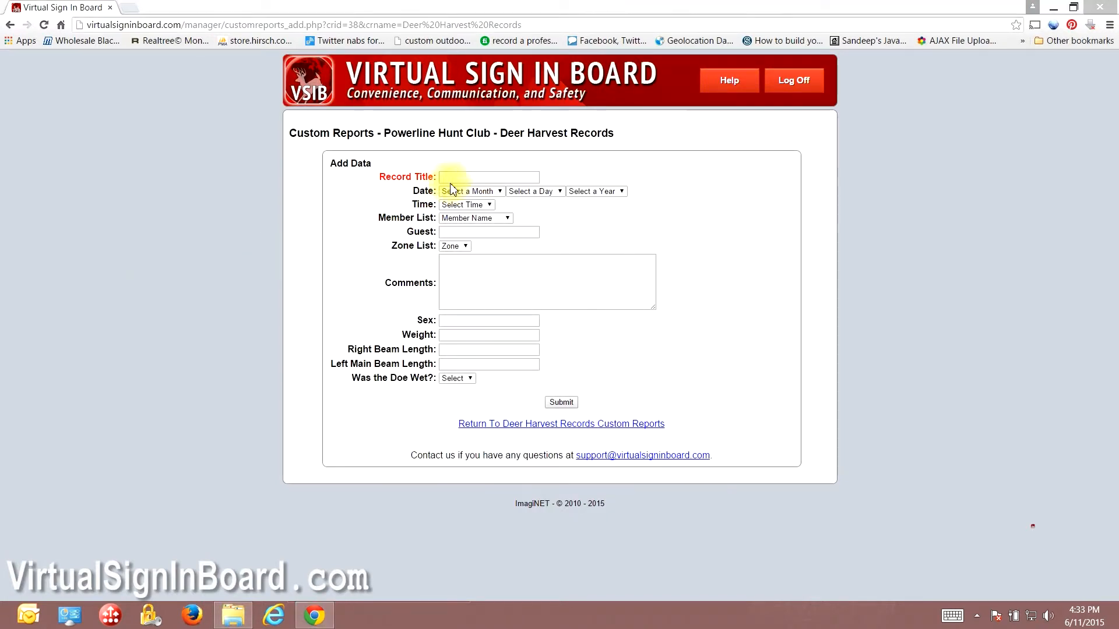
pyautogui.click(459, 179)
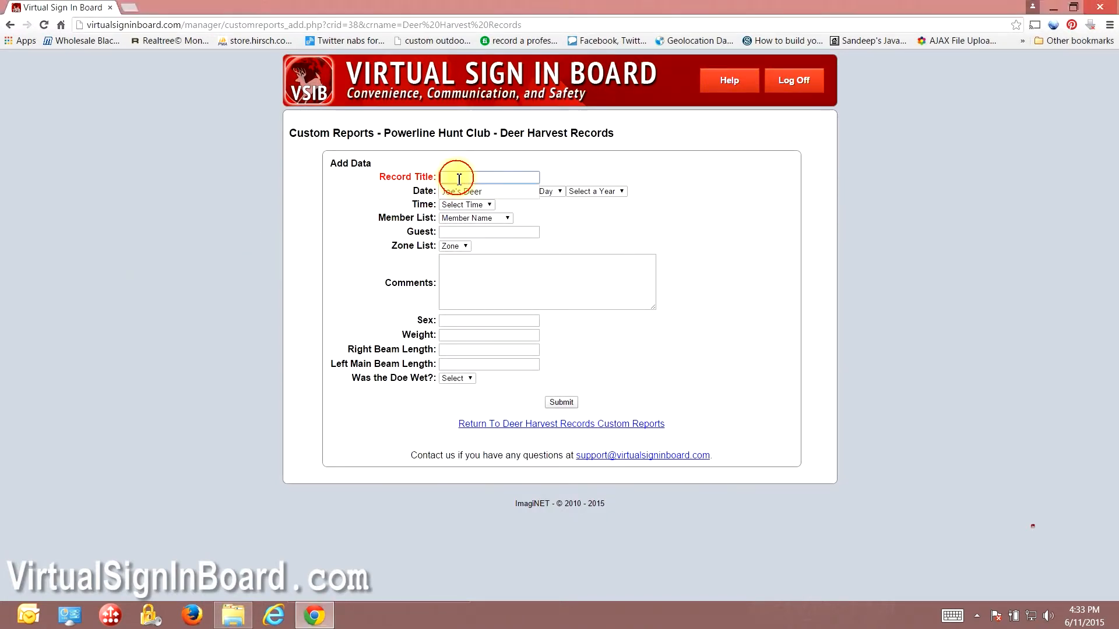
pyautogui.write("Bill's Buck")
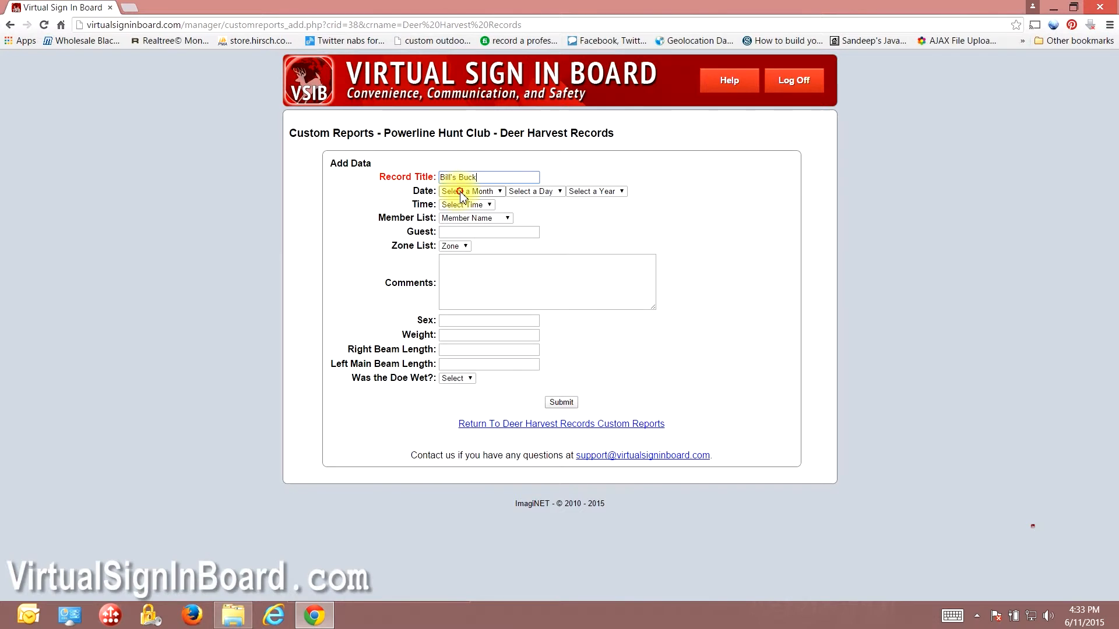
# Set the record's date to November 5, 2015 and its time to 9:00 AM
pyautogui.click(460, 191)
pyautogui.click(479, 309)
pyautogui.click(534, 191)
pyautogui.click(536, 249)
pyautogui.click(612, 192)
pyautogui.click(606, 219)
pyautogui.click(476, 207)
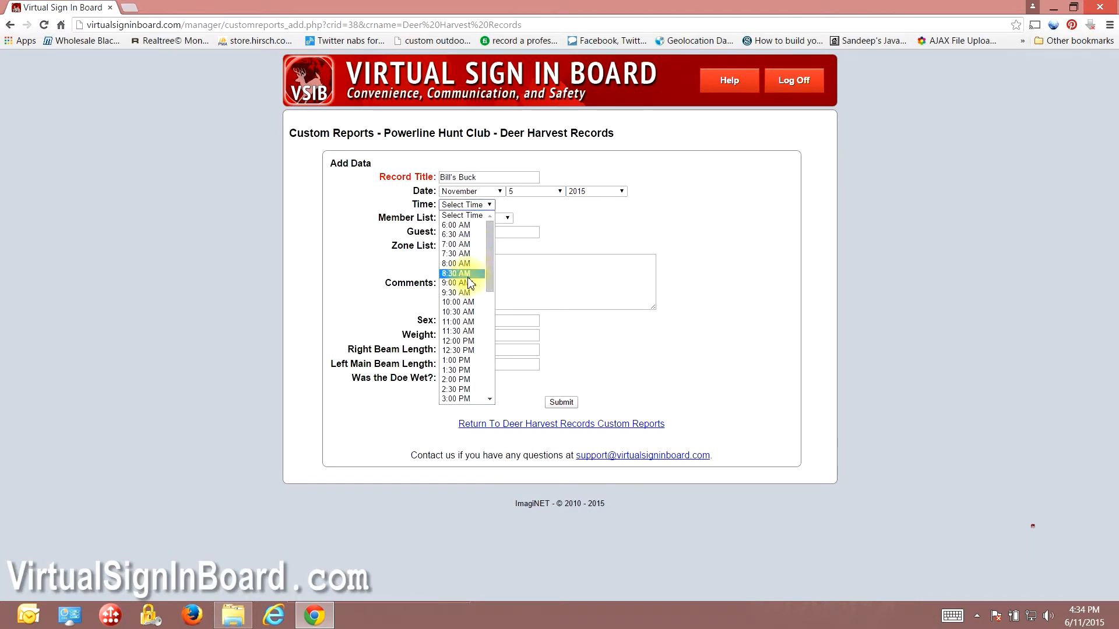
pyautogui.click(469, 273)
# Select the member who harvested the deer and set the zone to Z20
pyautogui.click(482, 218)
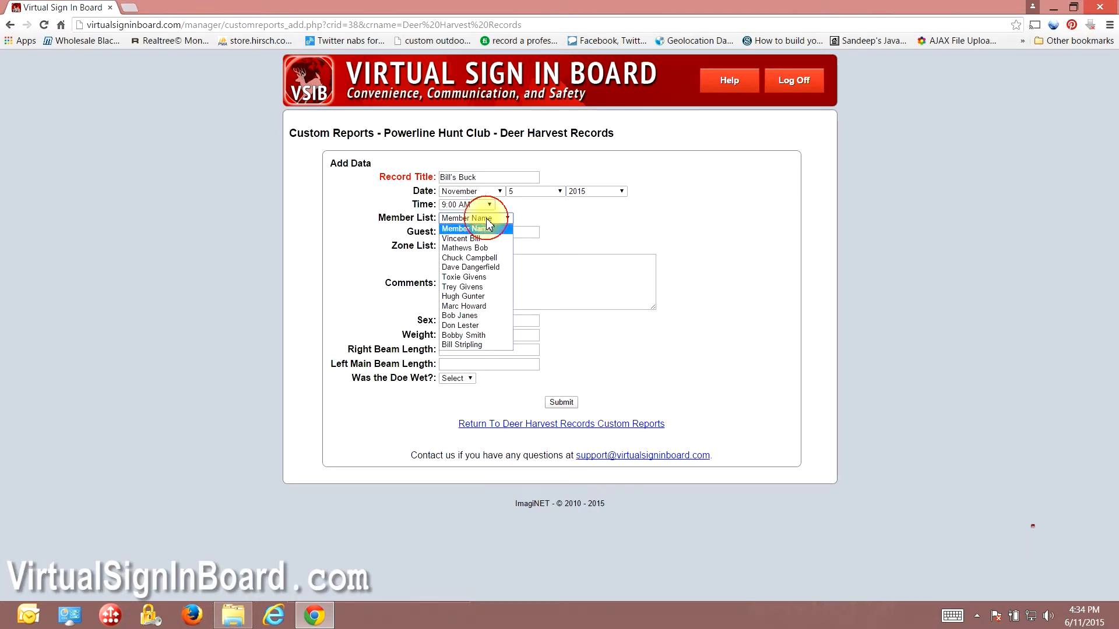
pyautogui.click(484, 239)
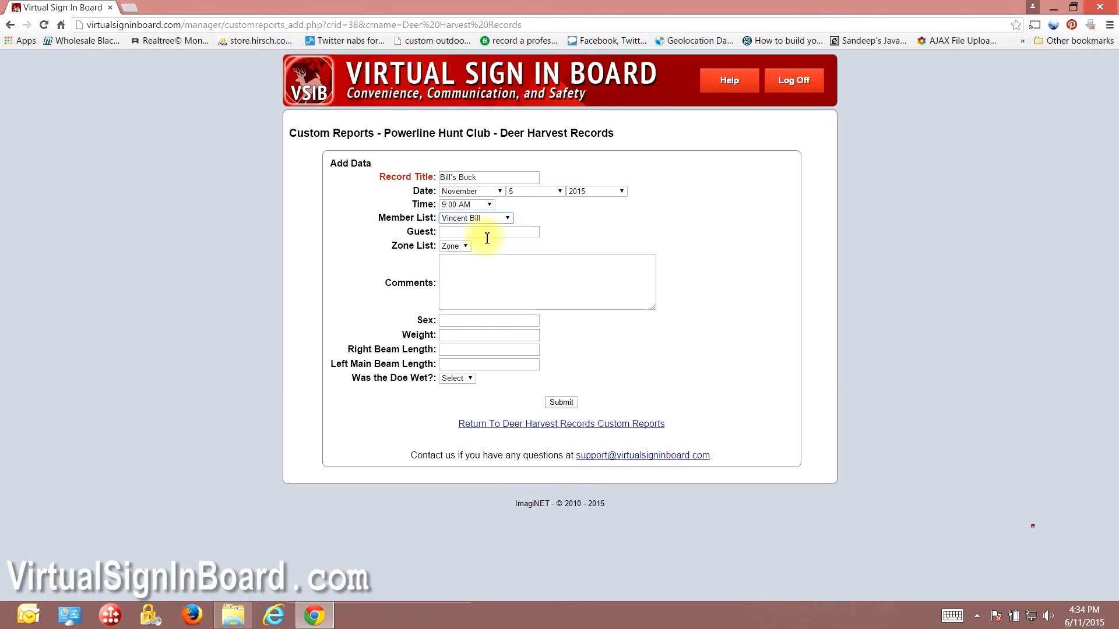
pyautogui.click(464, 246)
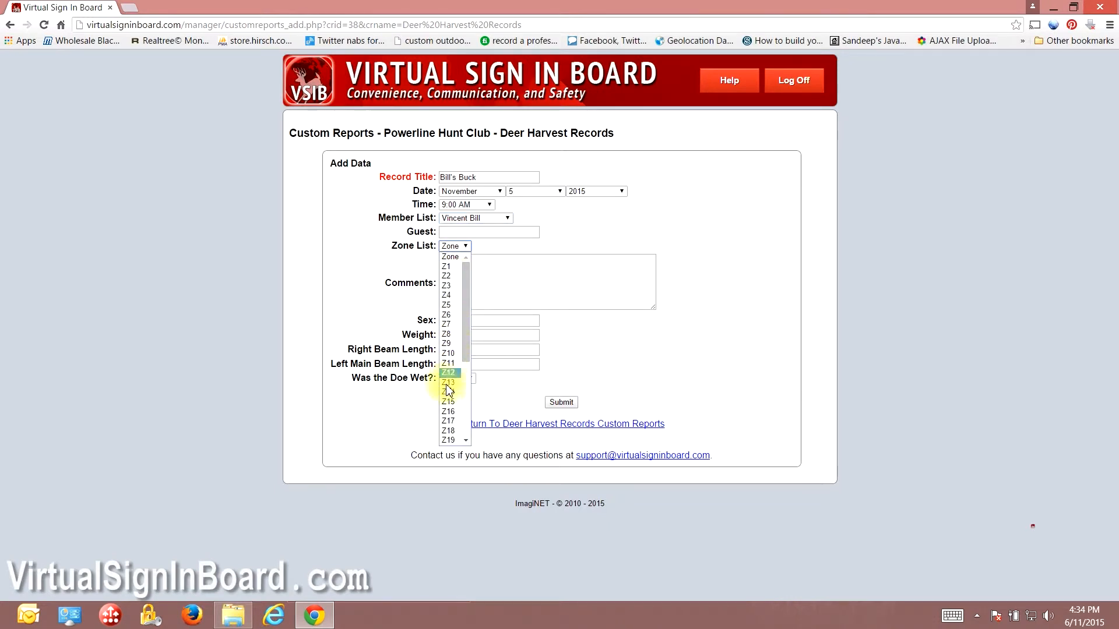
pyautogui.scroll(-5, 448, 396)
pyautogui.click(460, 293)
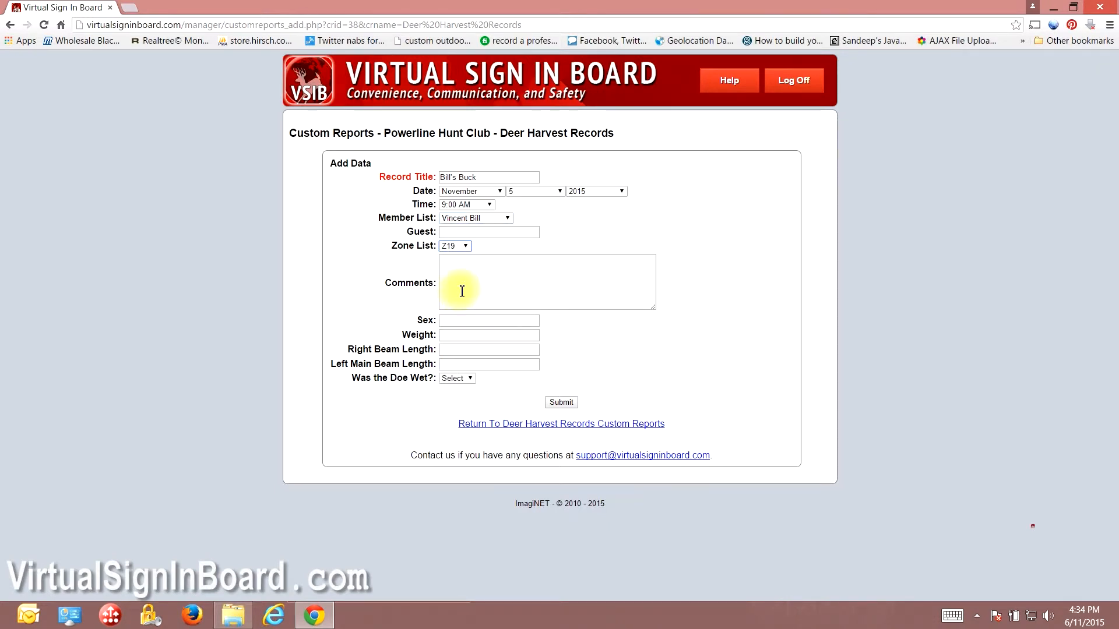
pyautogui.click(461, 246)
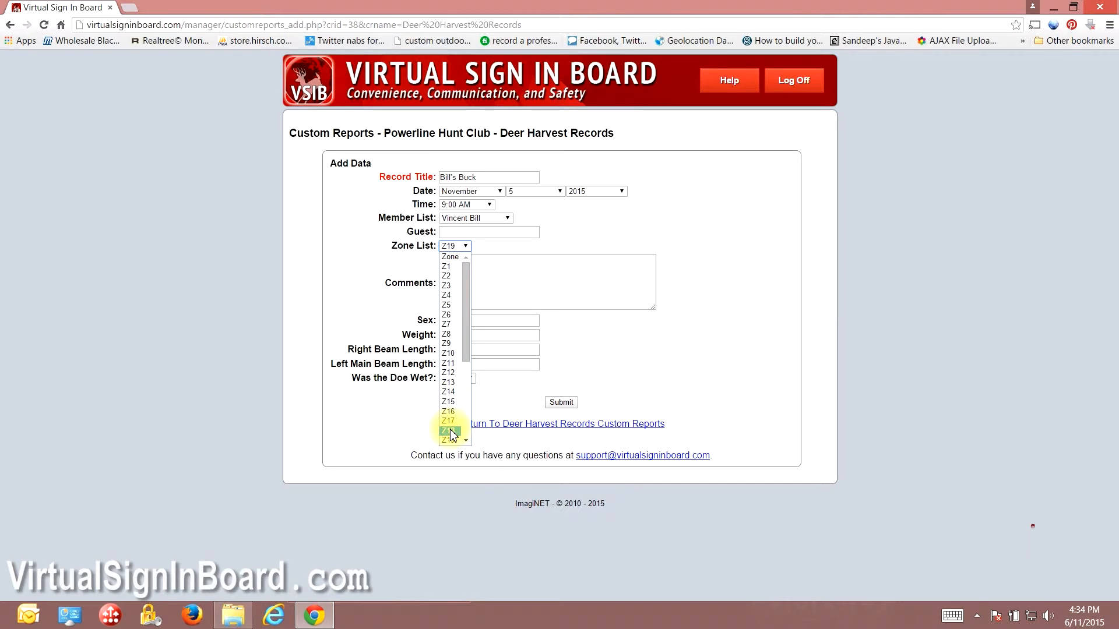
pyautogui.scroll(-3, 452, 408)
pyautogui.click(452, 335)
# Enter a comment that the member shot a good one on the powerline, with sex Buck and weight 220 lbs
pyautogui.click(513, 281)
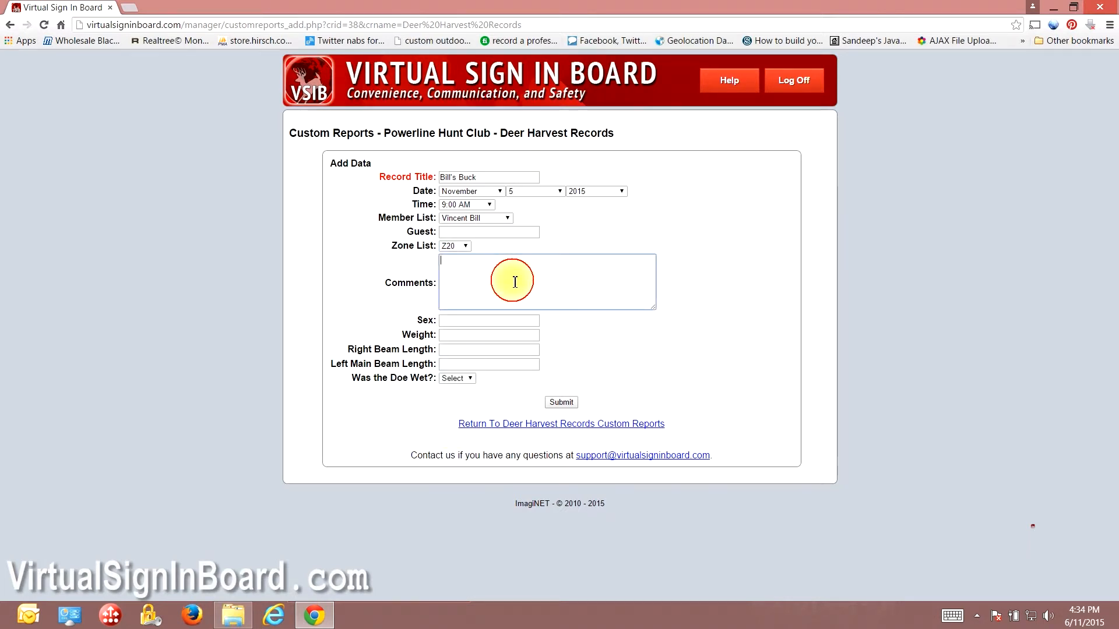
pyautogui.write('Bill shot a good one on the powerline.')
pyautogui.click(511, 323)
pyautogui.write('Buck')
pyautogui.press('Tab')
pyautogui.write('220')
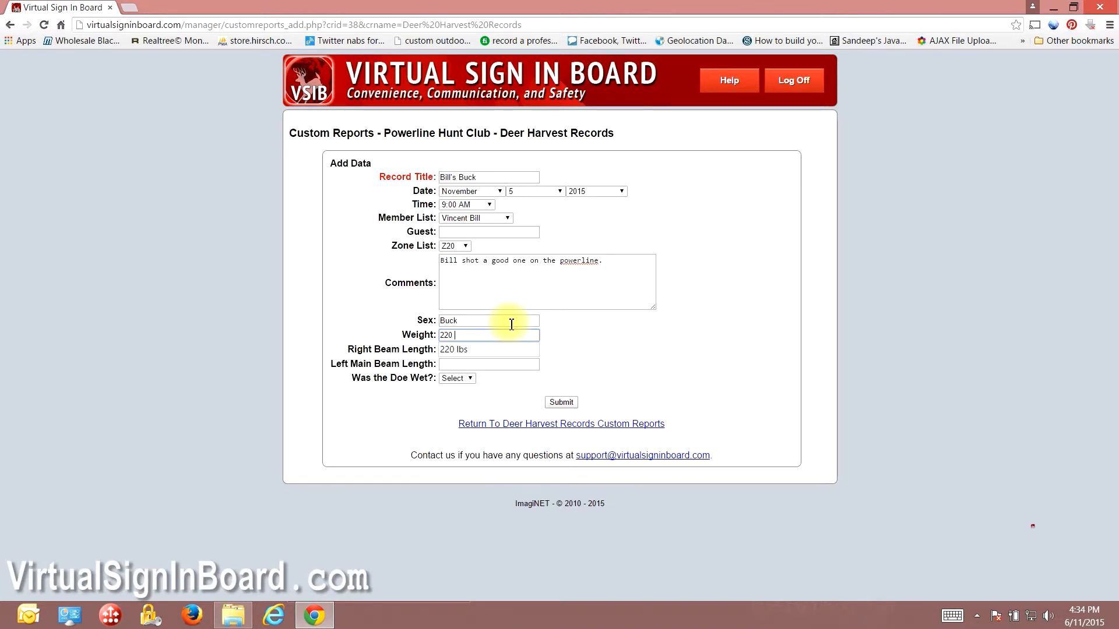
pyautogui.write(' lbs')
# Set both the Right Beam Length and the Left Main Beam Length to 23
pyautogui.press('Tab')
pyautogui.write('23')
pyautogui.press('Tab')
pyautogui.write('23')
pyautogui.press('Tab')
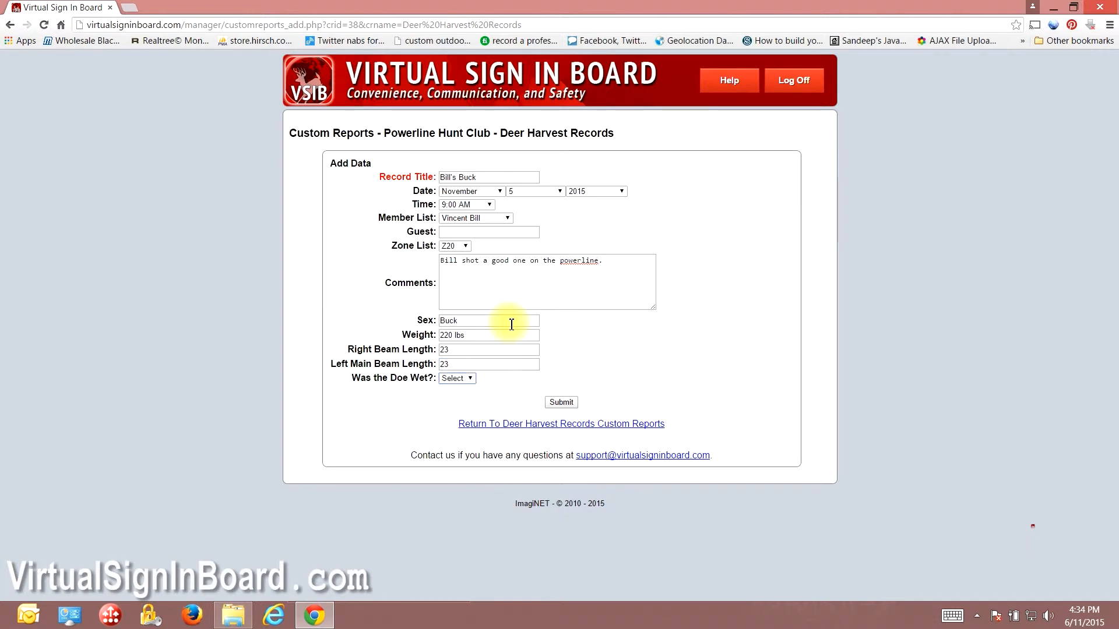
# Answer No to "Was the Doe Wet?" and submit the deer harvest record
pyautogui.click(464, 378)
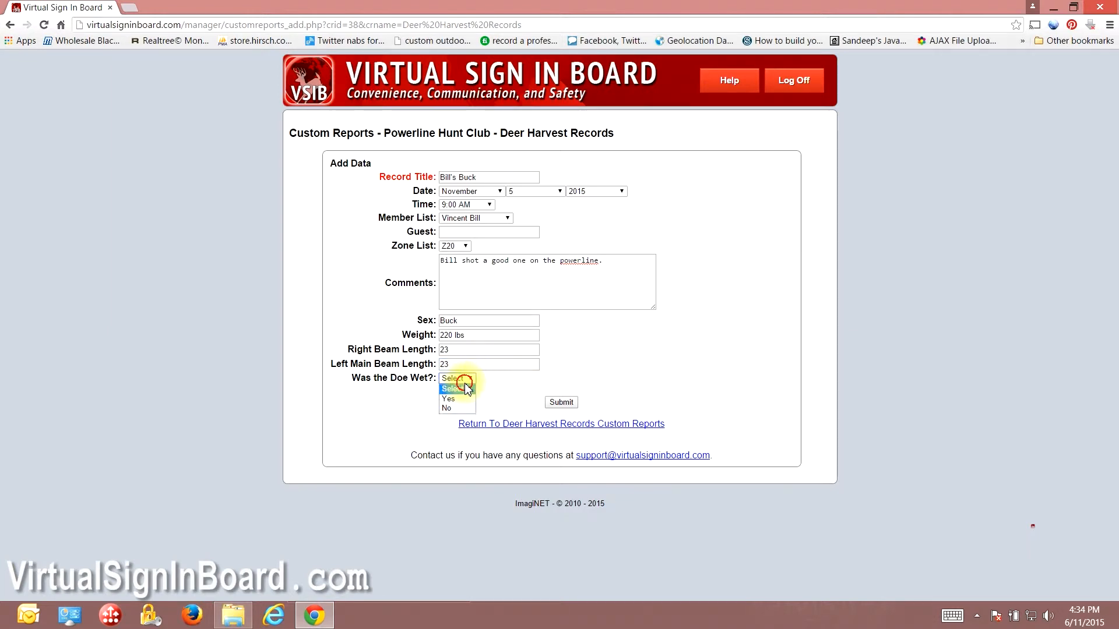
pyautogui.click(457, 408)
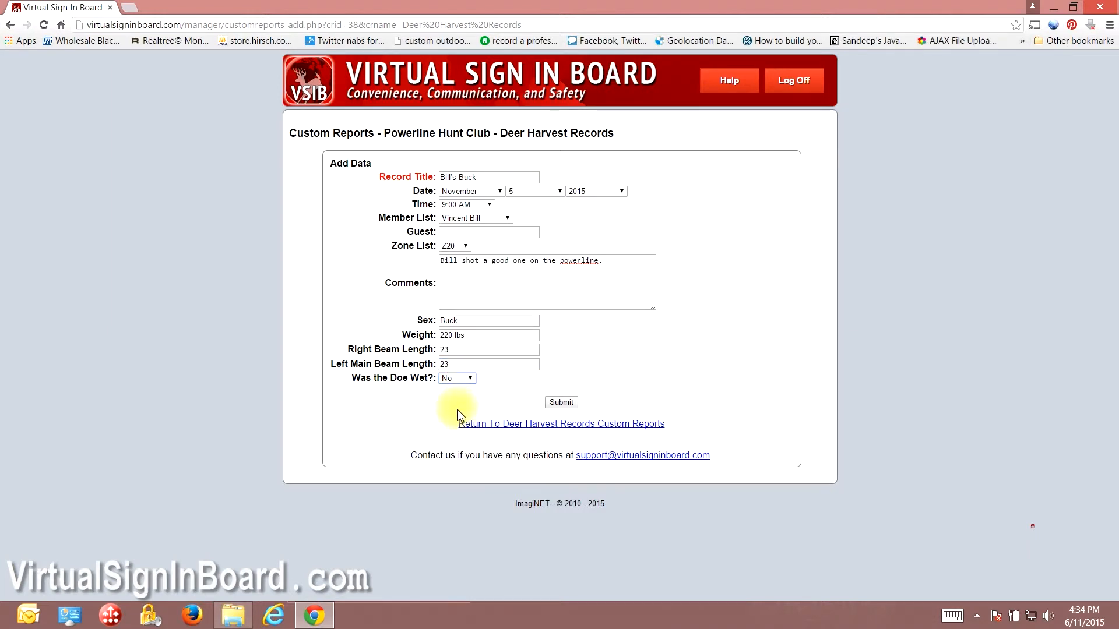
pyautogui.click(562, 402)
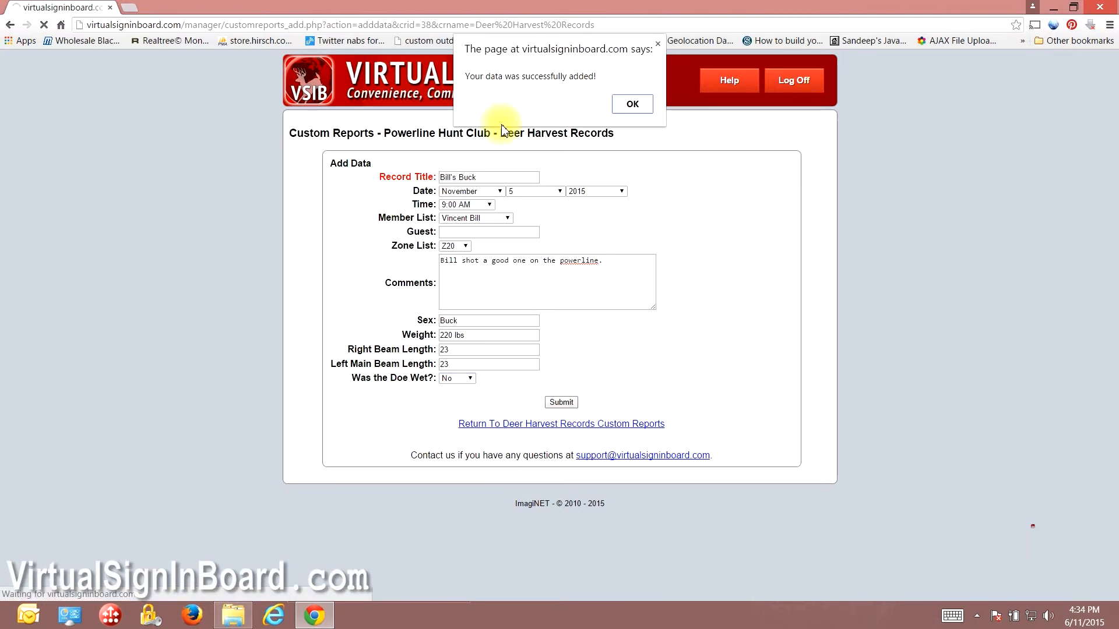
pyautogui.click(634, 105)
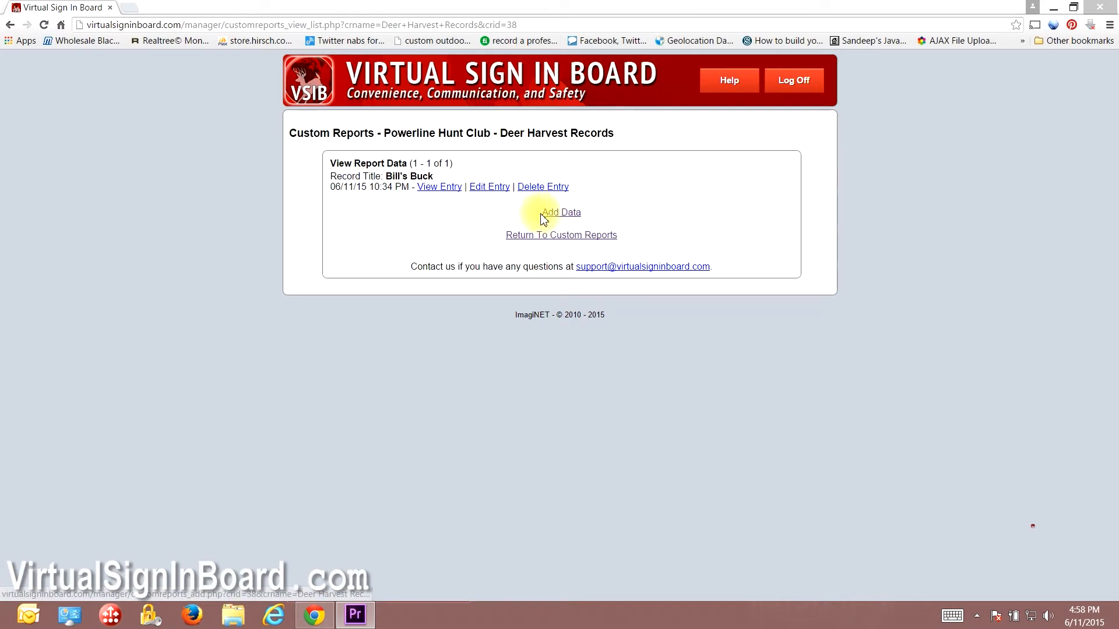
# View the submitted buck entry's data and return to the Deer Harvest Records list
pyautogui.click(443, 187)
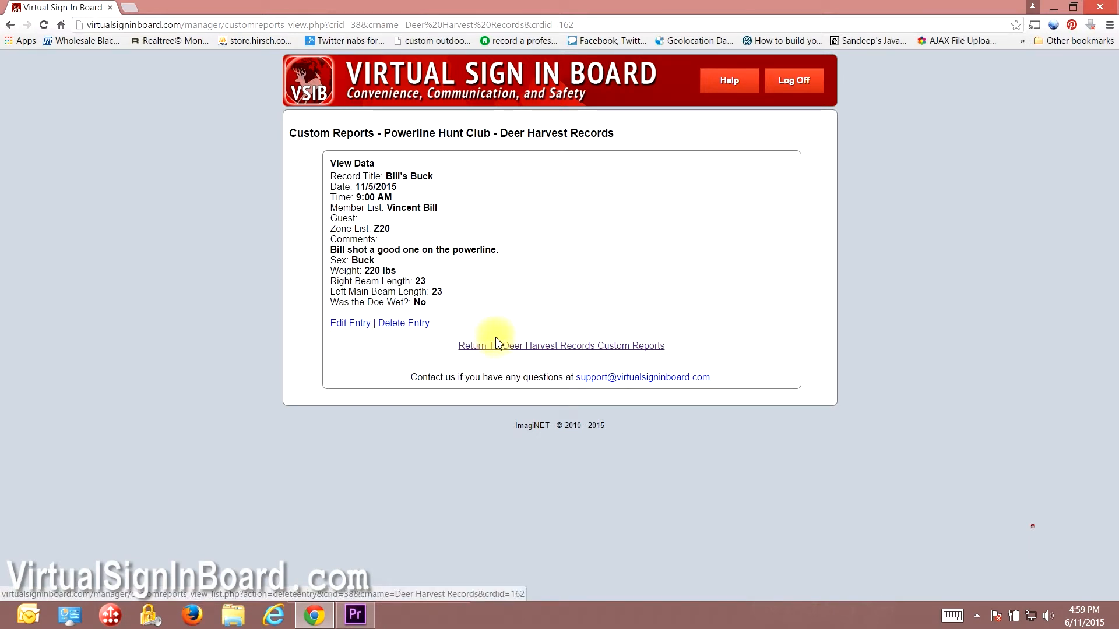
pyautogui.click(543, 347)
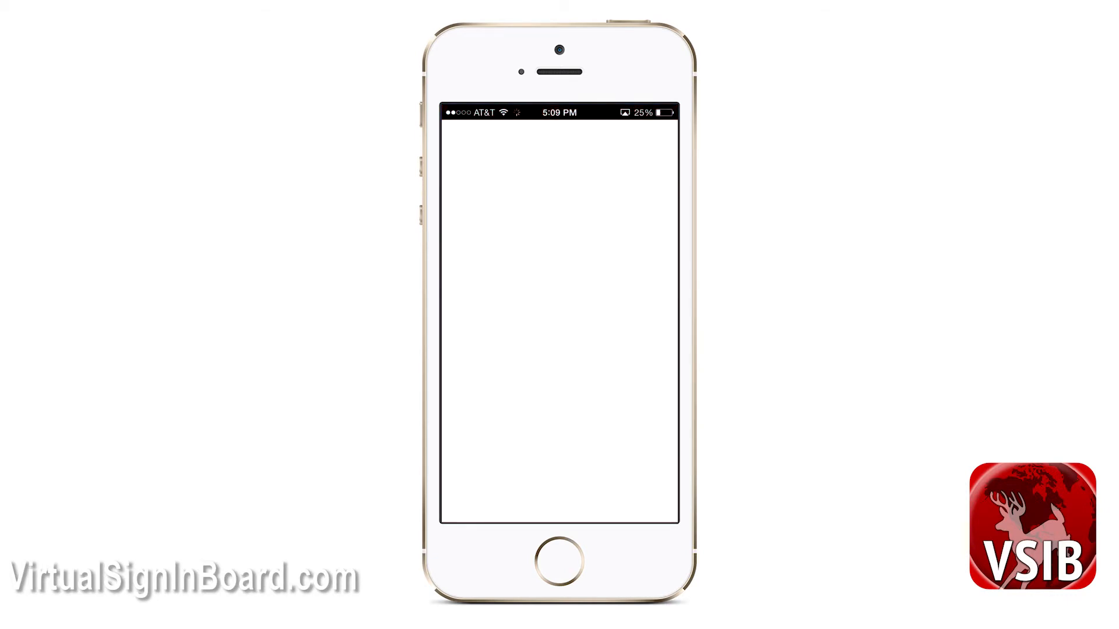
# Switch to the Virtual Sign In Board mobile app and start a new Deer Harvest Records entry in Powerline Hunt Club's custom reports
pyautogui.click(560, 272)
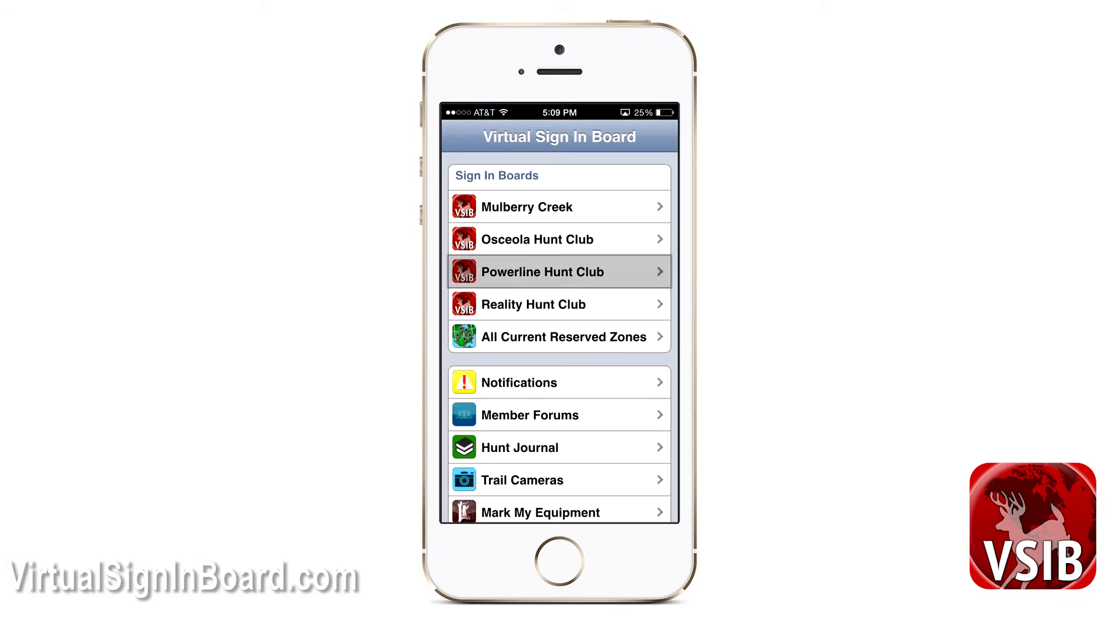
pyautogui.scroll(-3, 560, 320)
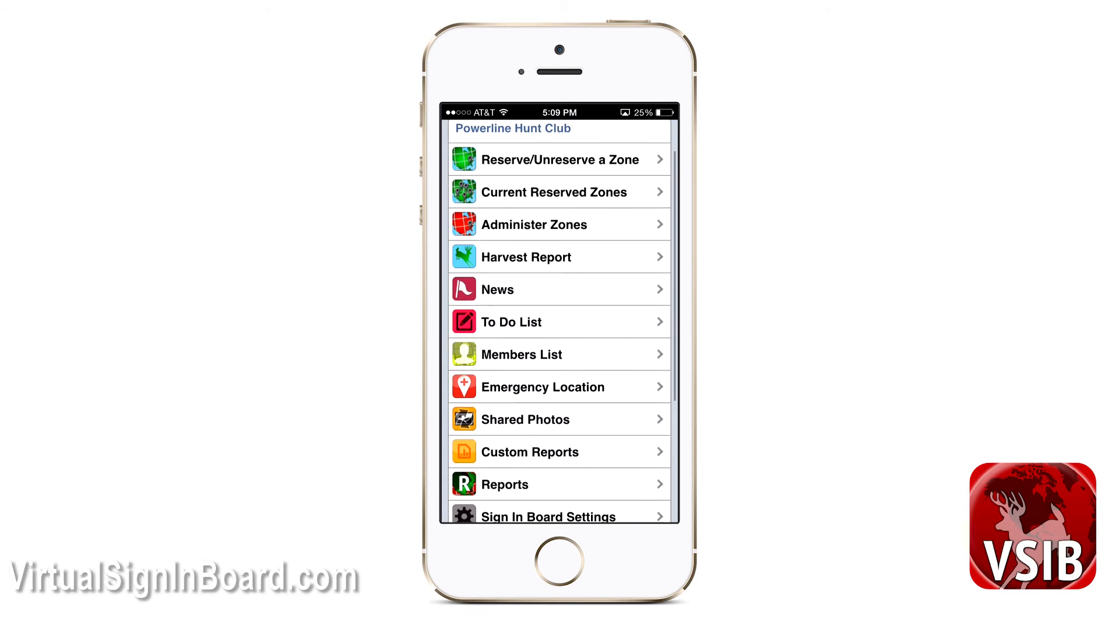
pyautogui.click(558, 395)
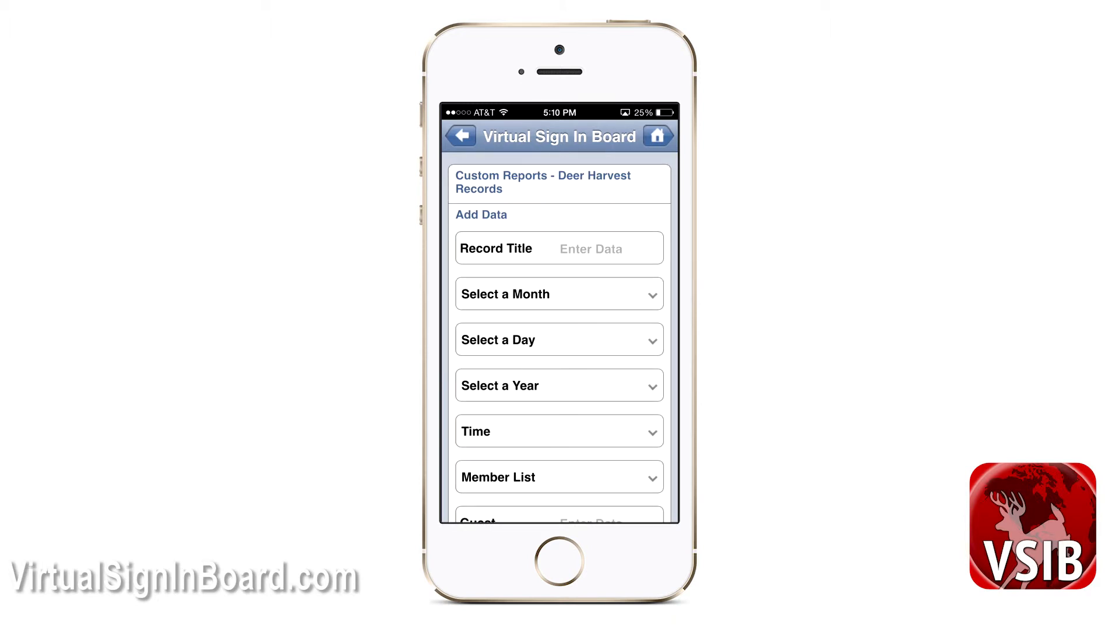
# Title the mobile record with the hunter's first name in possessive form followed by "Buck"
pyautogui.click(610, 248)
pyautogui.write('Bob')
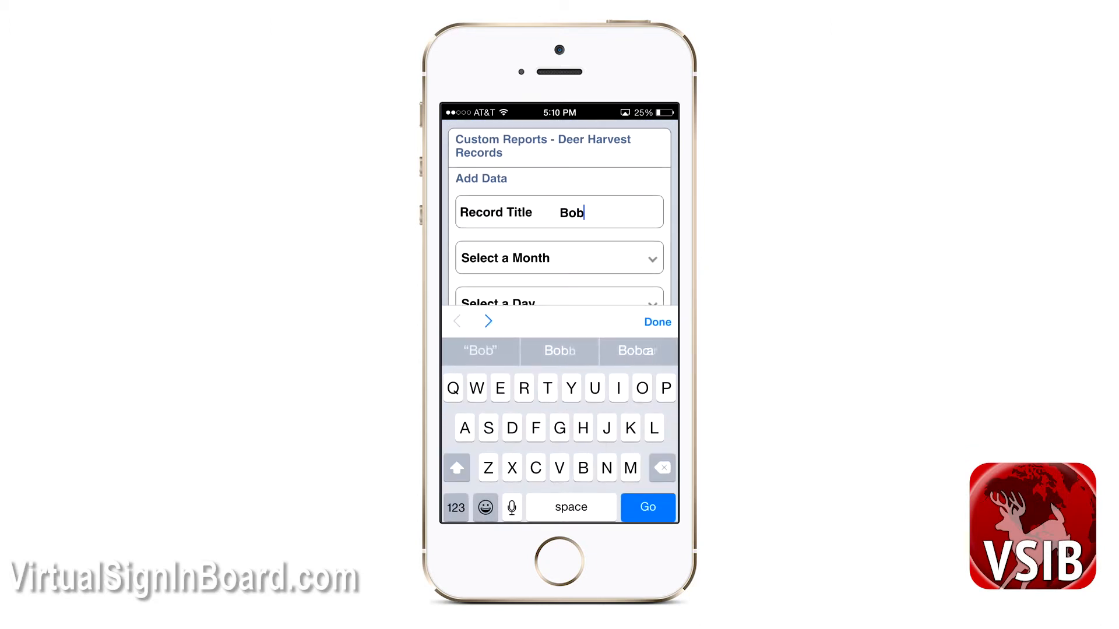
pyautogui.write("'s")
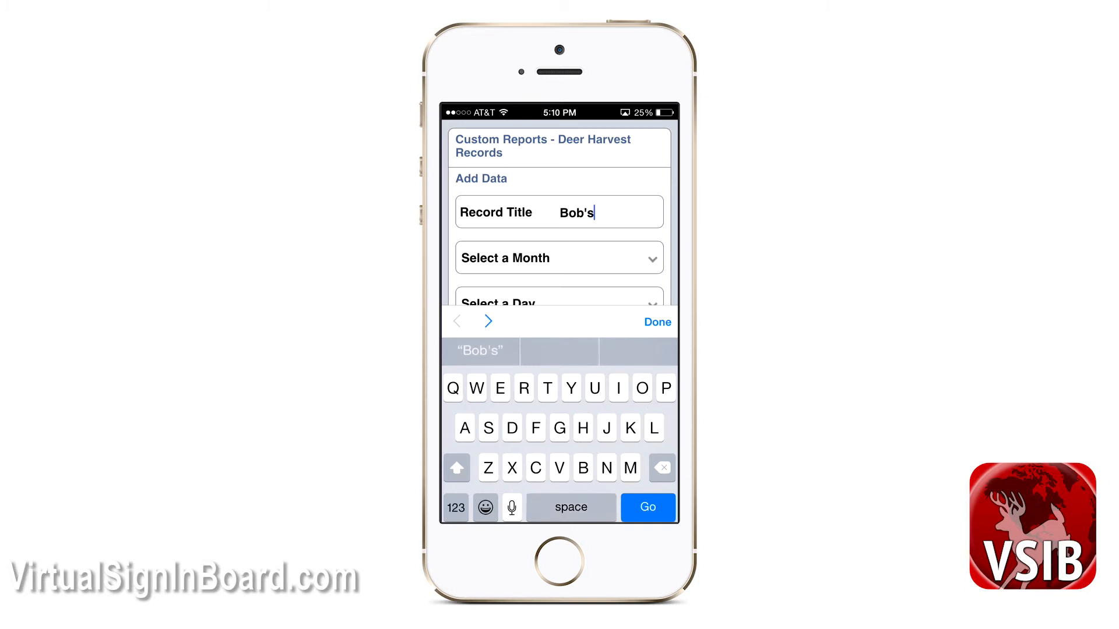
pyautogui.write(' Buck')
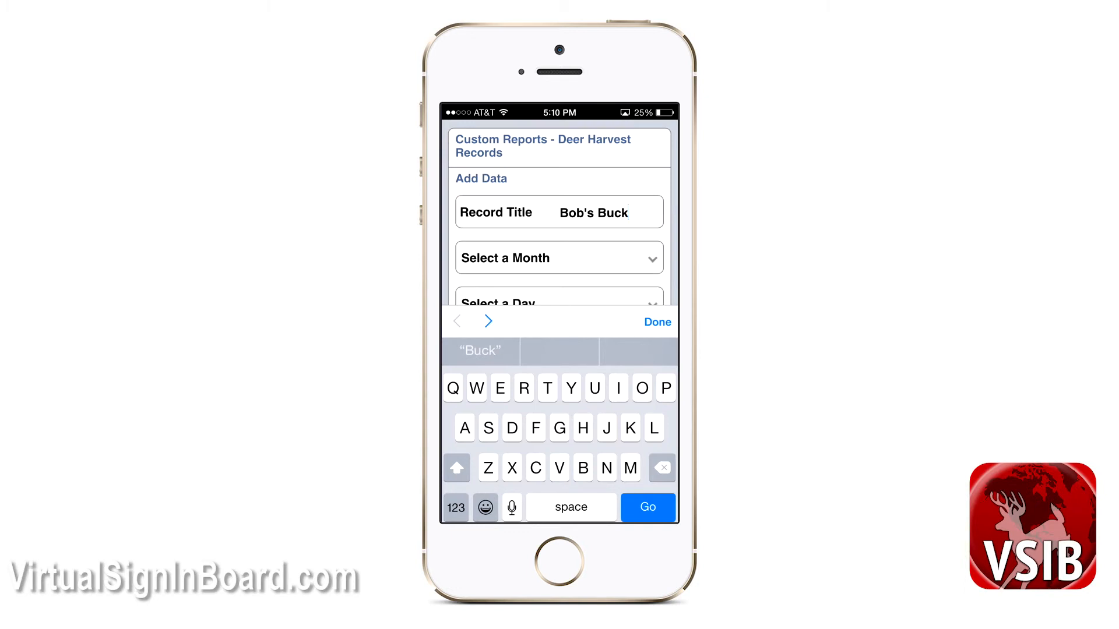
# Set the mobile record's date to November 2, 2015
pyautogui.click(559, 258)
pyautogui.scroll(-5, 559, 446)
pyautogui.scroll(-4, 560, 445)
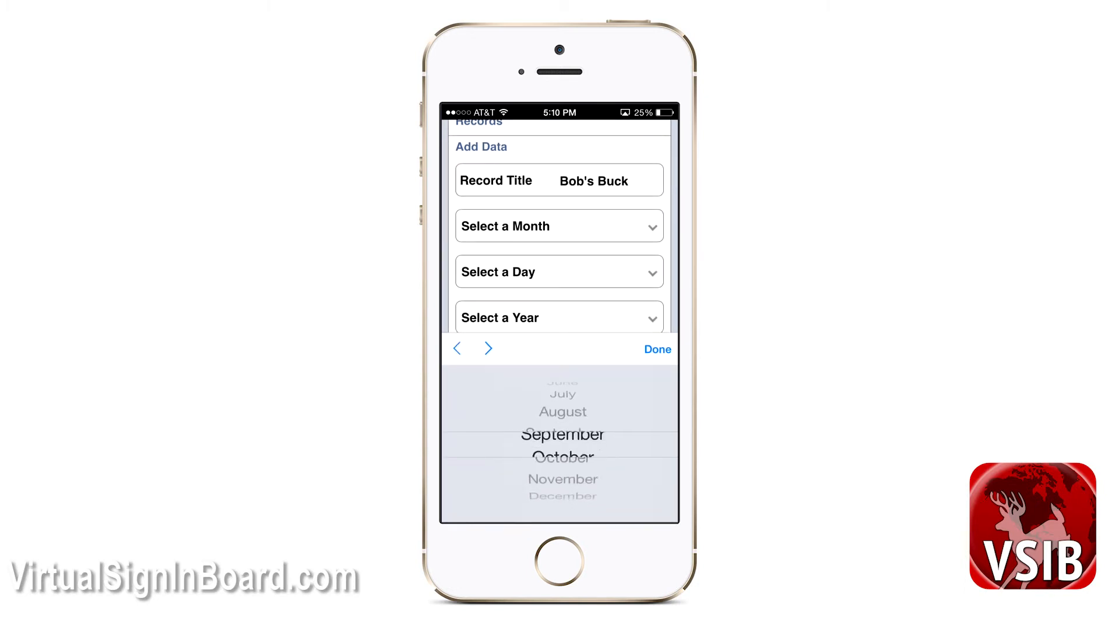
pyautogui.click(658, 350)
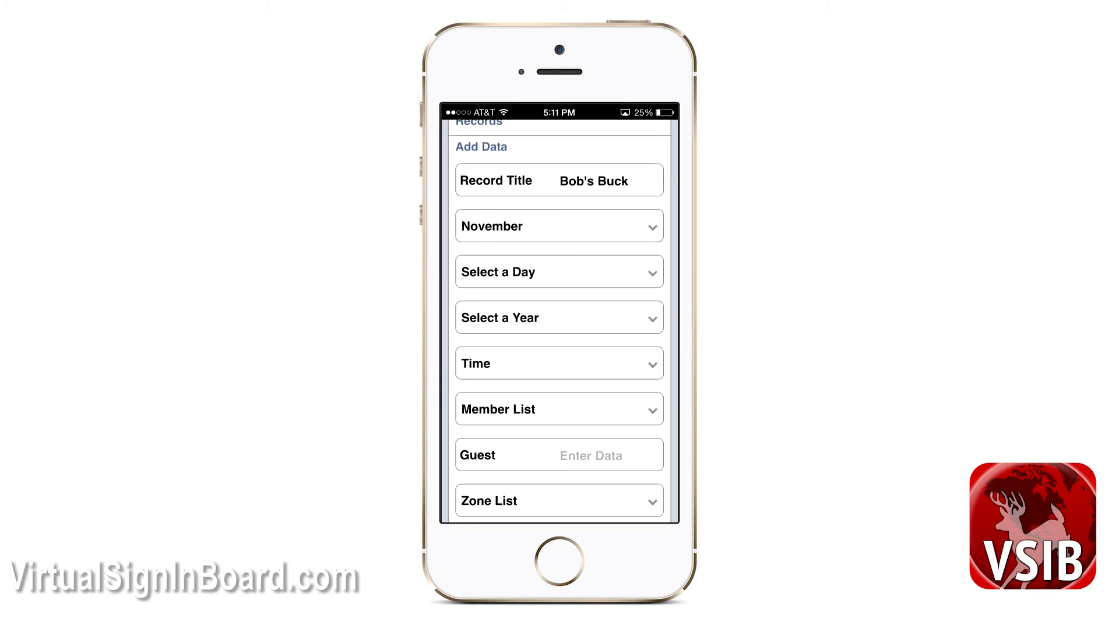
pyautogui.click(559, 272)
pyautogui.click(657, 349)
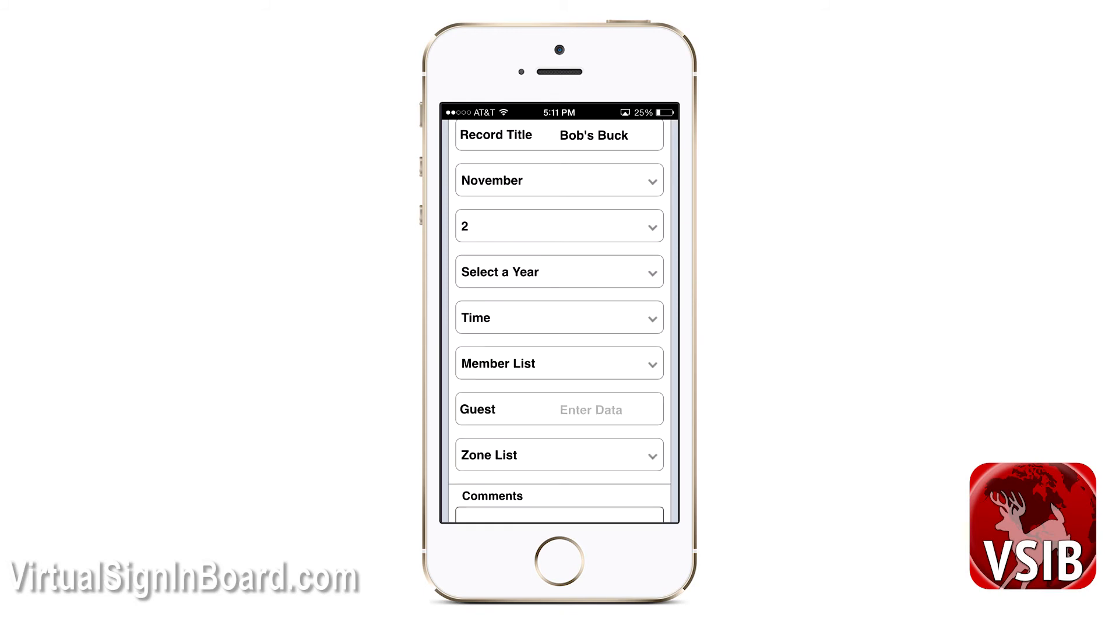
pyautogui.click(559, 271)
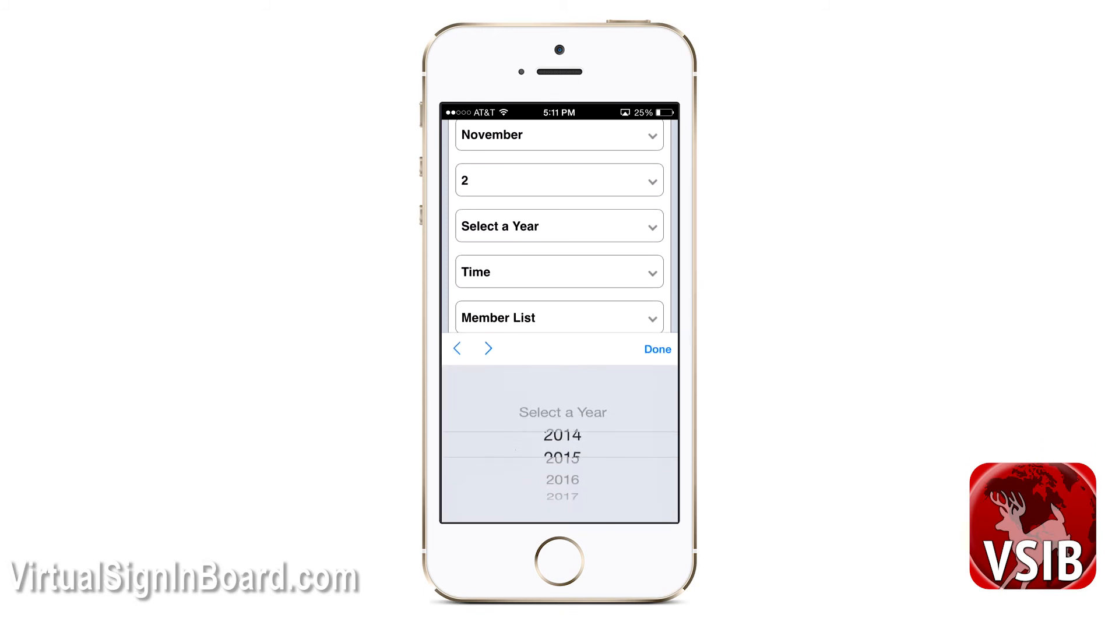
pyautogui.click(657, 349)
# Set the mobile record's time to 7:30 AM and select the hunter from the member list
pyautogui.click(560, 272)
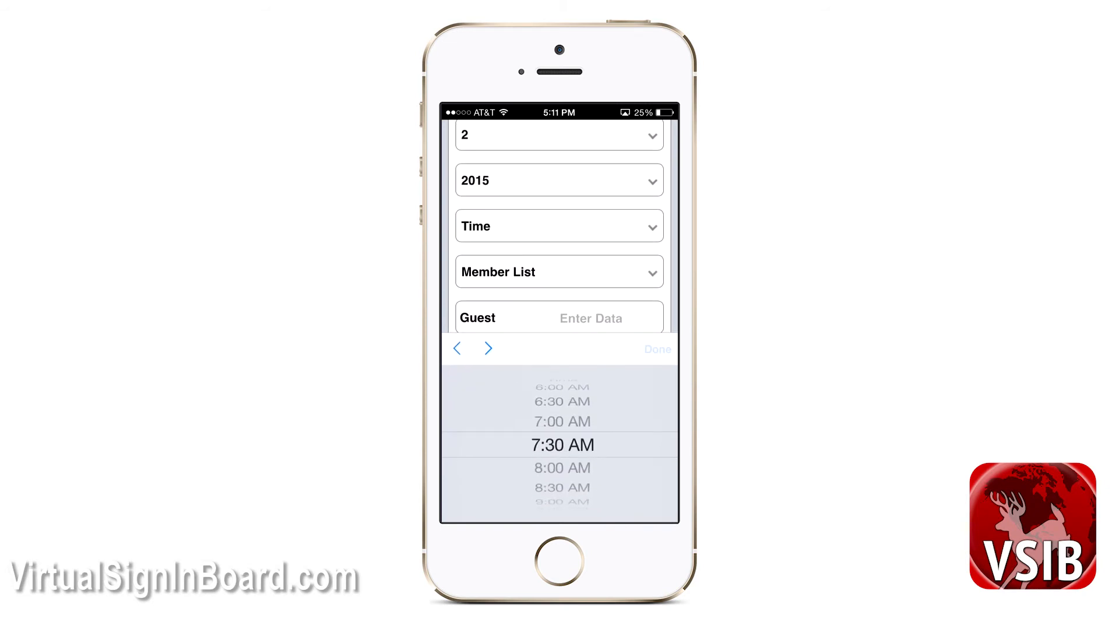
pyautogui.click(657, 349)
pyautogui.click(559, 270)
pyautogui.moveTo(562, 474); pyautogui.dragTo(563, 452)
pyautogui.click(657, 350)
# Set the mobile record's zone to Z1
pyautogui.click(559, 318)
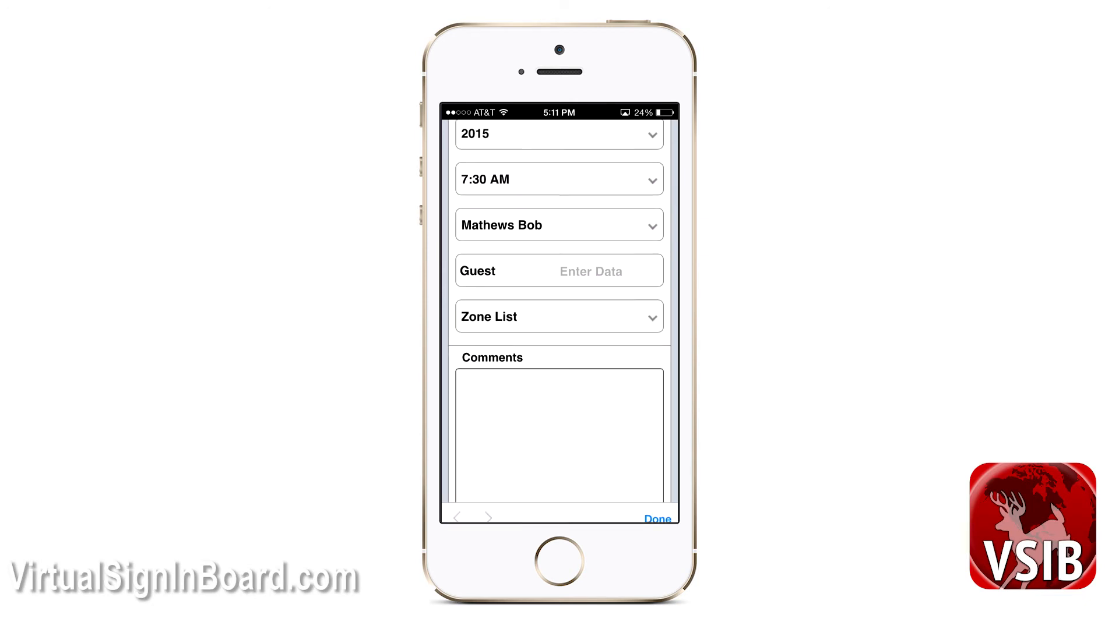
pyautogui.moveTo(559, 472); pyautogui.dragTo(560, 450)
pyautogui.click(658, 352)
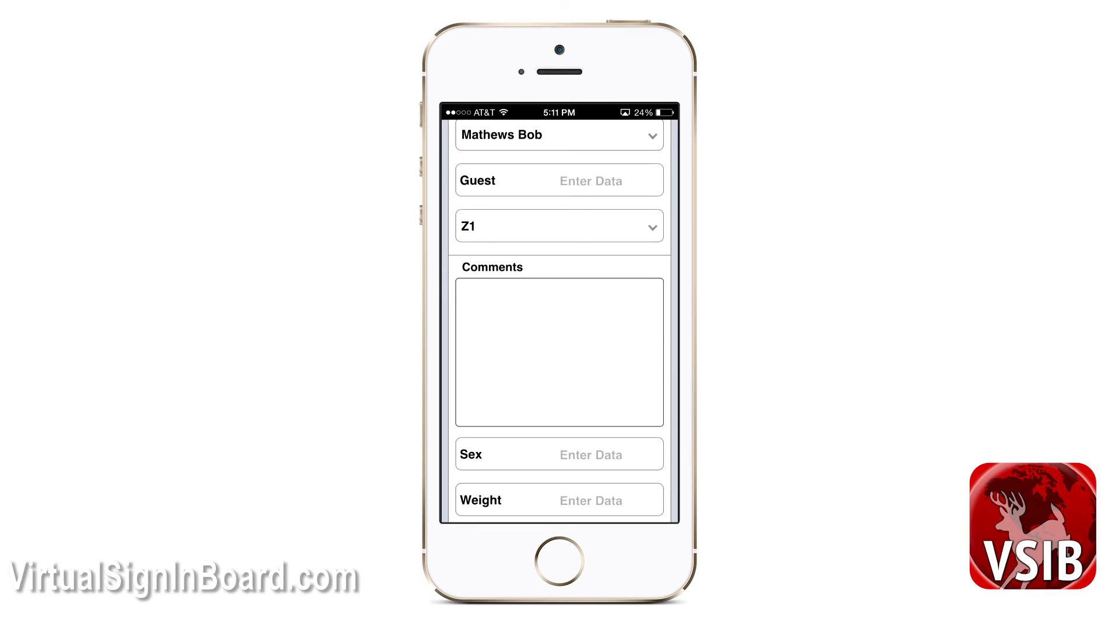
# Enter Buck as the sex in the mobile record
pyautogui.scroll(-2, 560, 322)
pyautogui.click(590, 360)
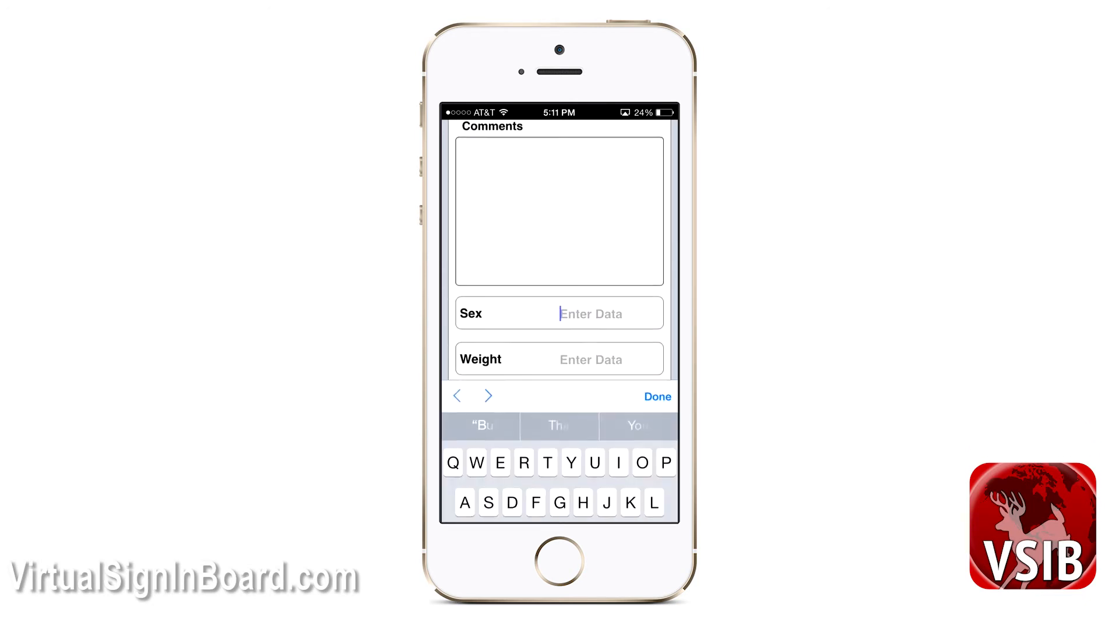
pyautogui.write('Bu')
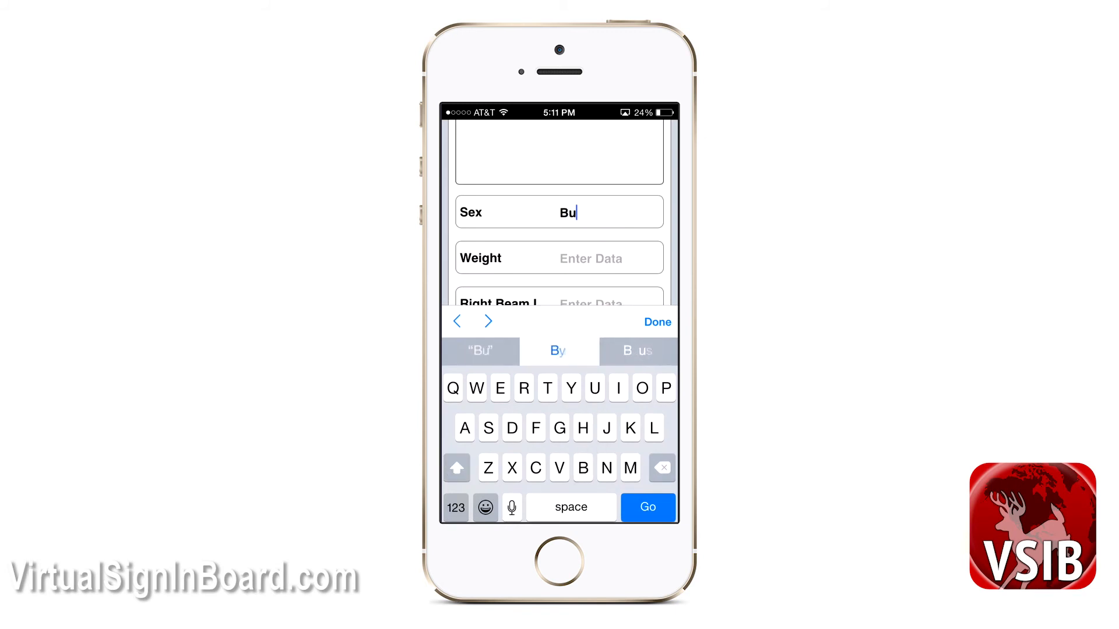
pyautogui.write('ck')
# Enter a weight of 200 lbs in the mobile record
pyautogui.click(606, 259)
pyautogui.click(455, 508)
pyautogui.write('200 ')
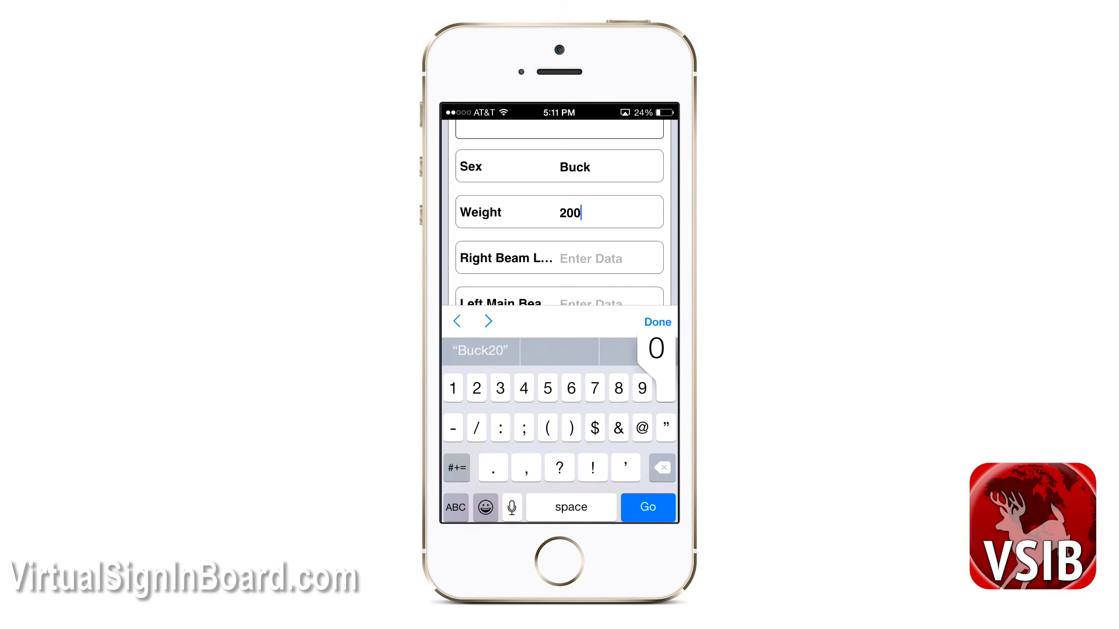
pyautogui.write('in')
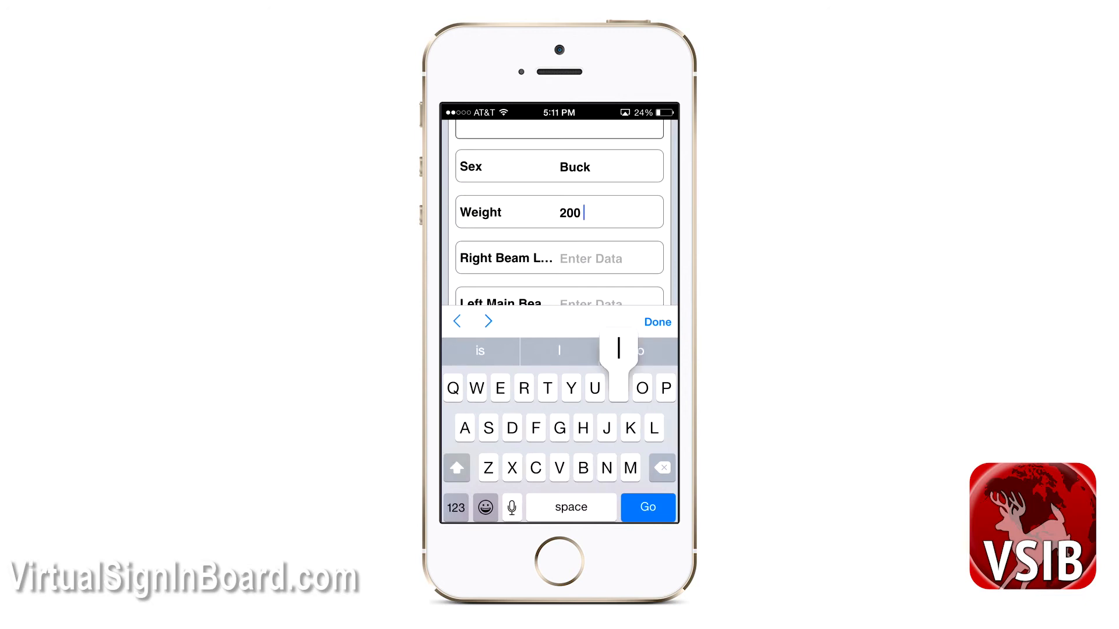
pyautogui.write('s')
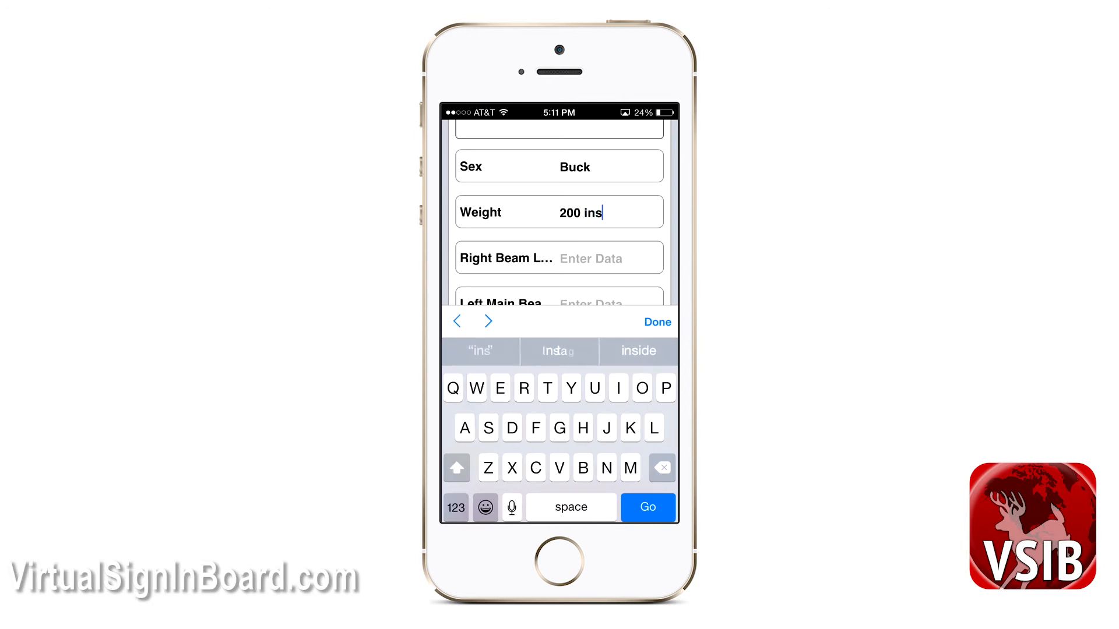
pyautogui.press('BackSpace')
pyautogui.press('BackSpace')
pyautogui.write('bs')
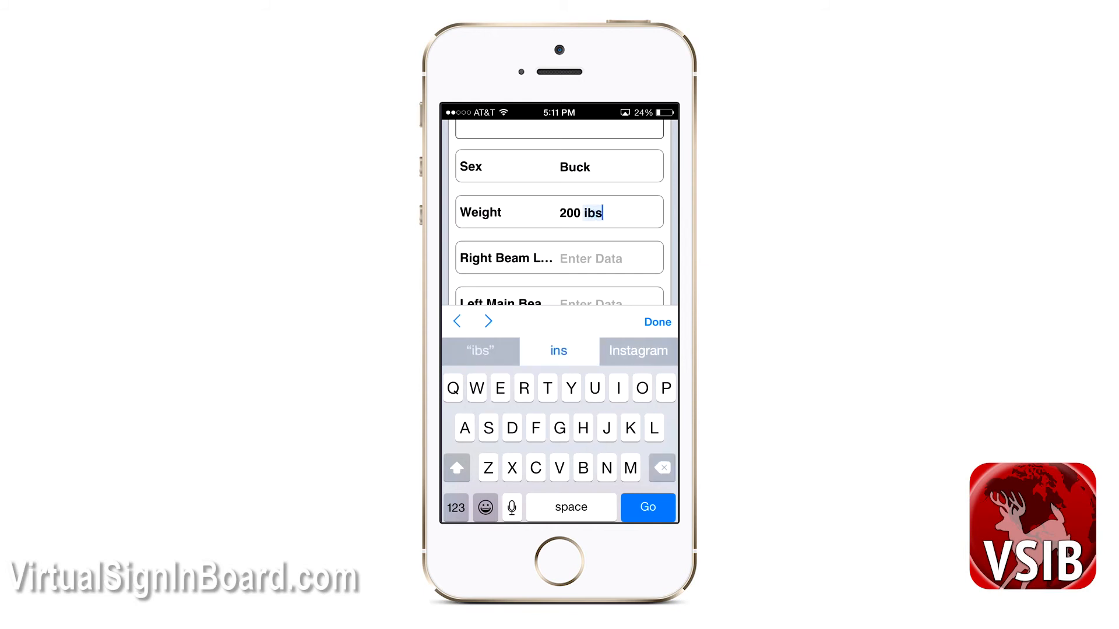
pyautogui.press('BackSpace')
pyautogui.write('lbs')
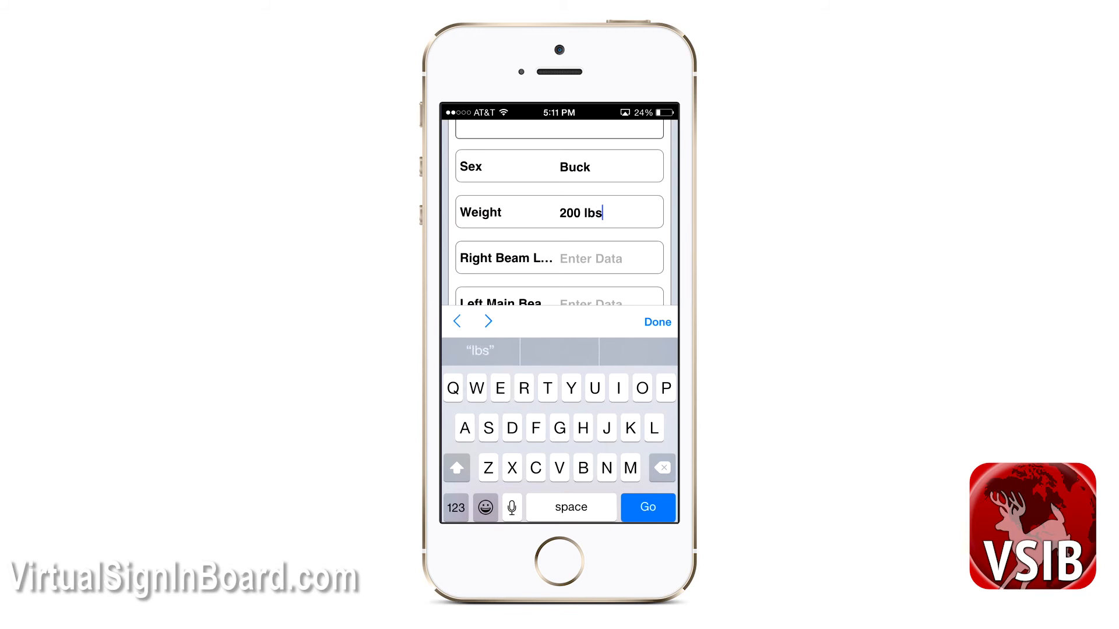
# Enter 18 for both the right beam length and the left main beam length
pyautogui.click(591, 258)
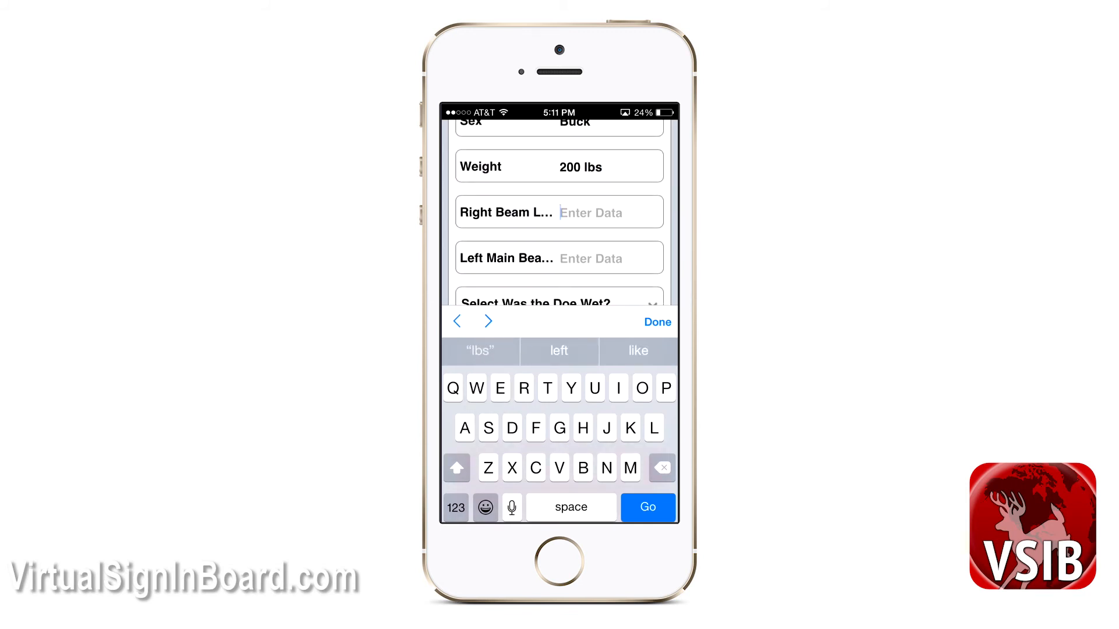
pyautogui.click(456, 508)
pyautogui.write('18')
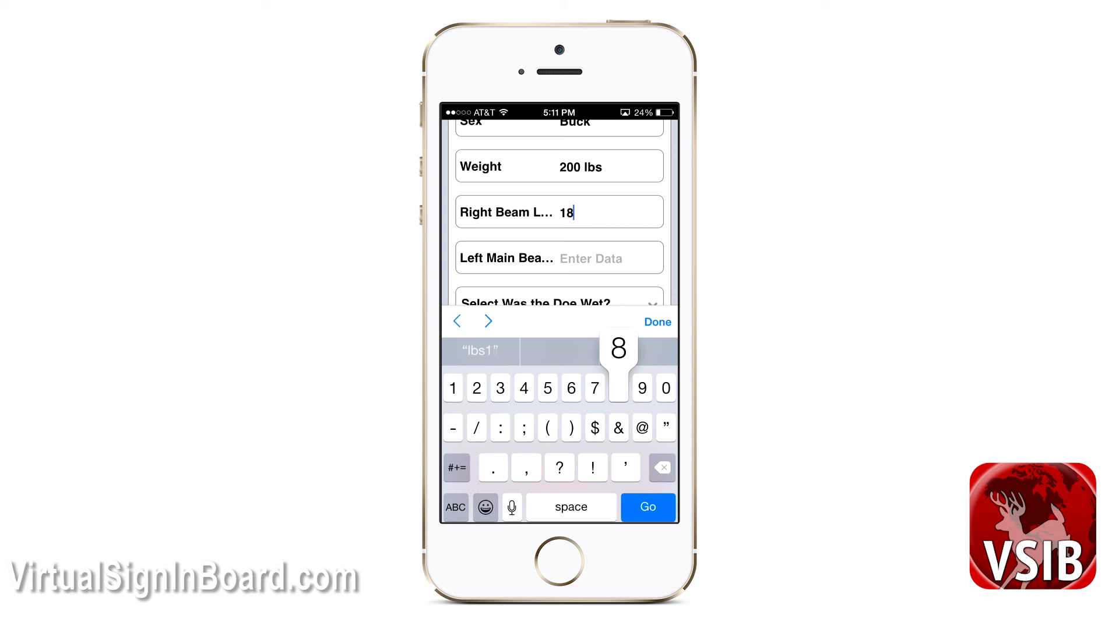
pyautogui.click(590, 258)
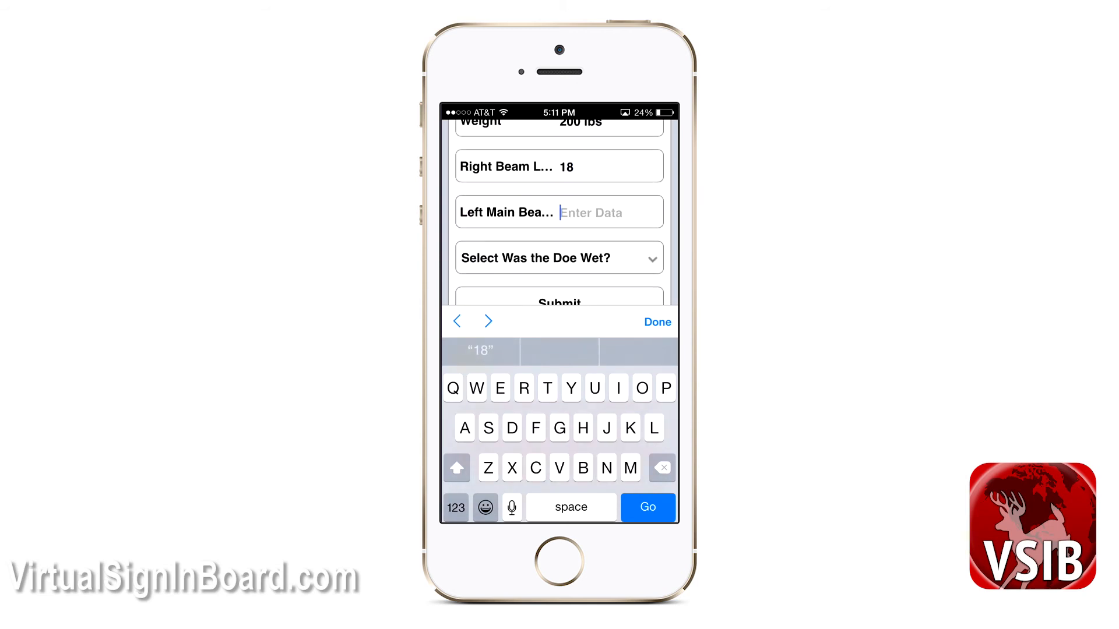
pyautogui.click(456, 508)
pyautogui.write('18')
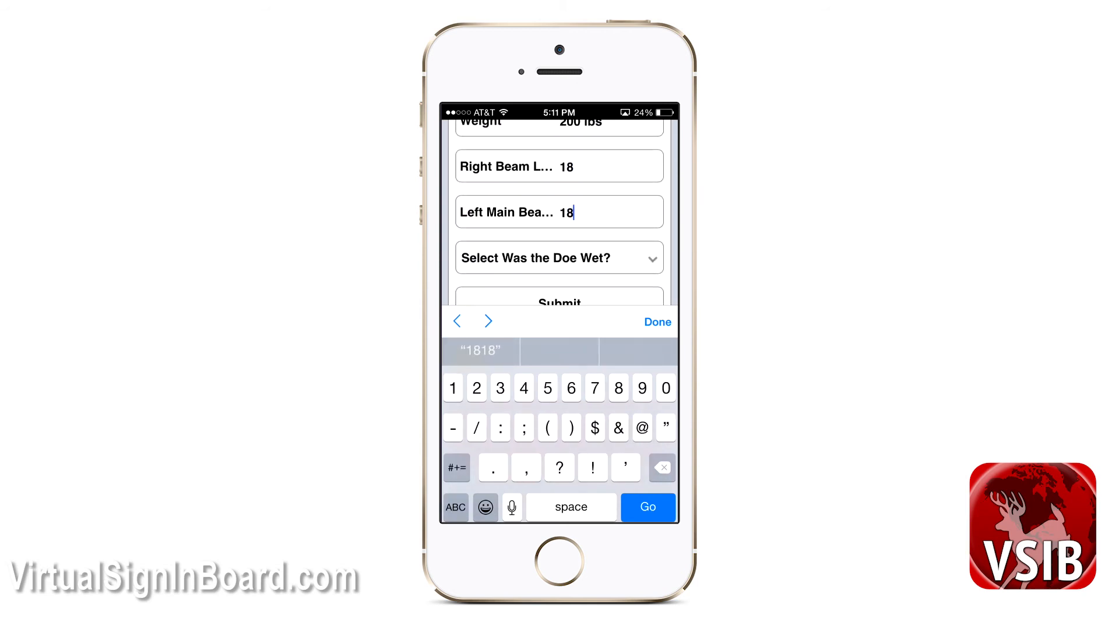
# Answer Yes to whether the doe was wet and submit the mobile harvest record
pyautogui.click(559, 258)
pyautogui.click(560, 465)
pyautogui.click(657, 349)
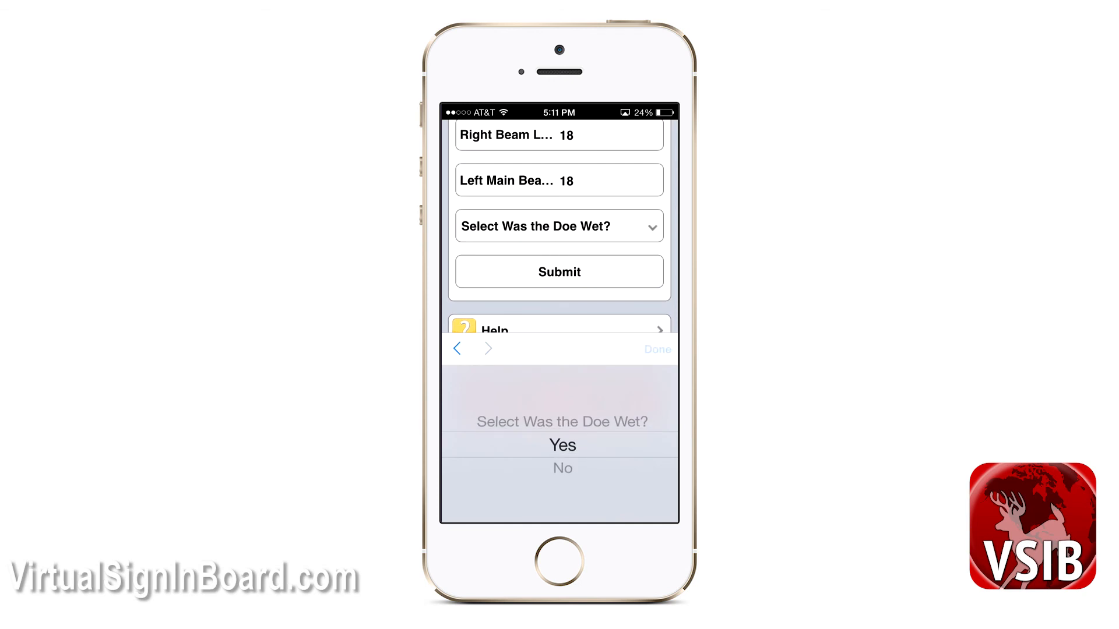
pyautogui.click(559, 340)
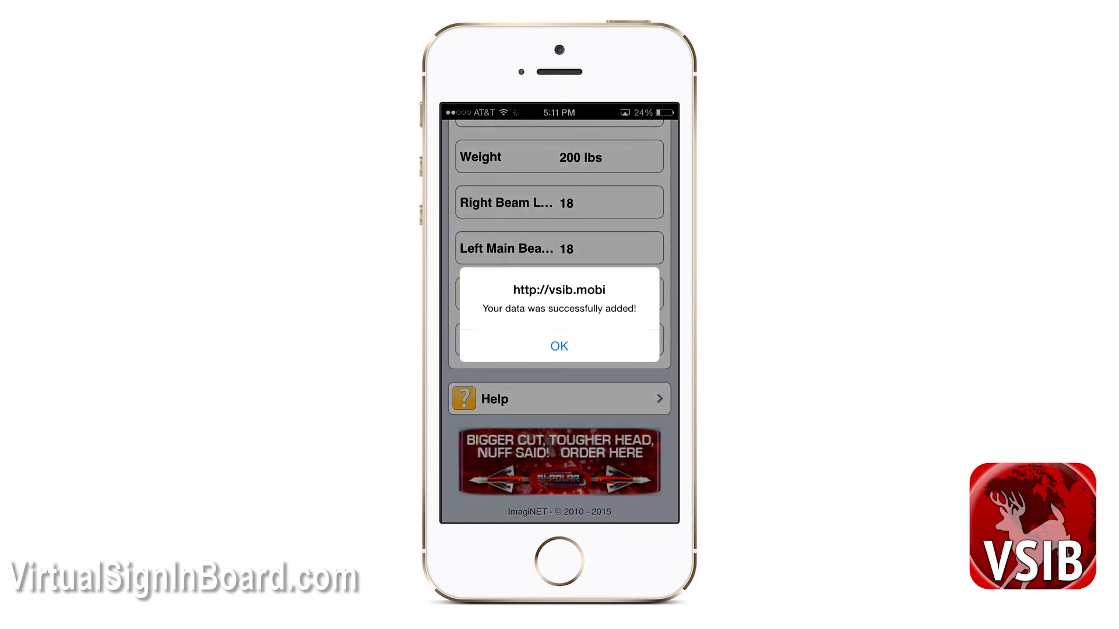
pyautogui.click(560, 346)
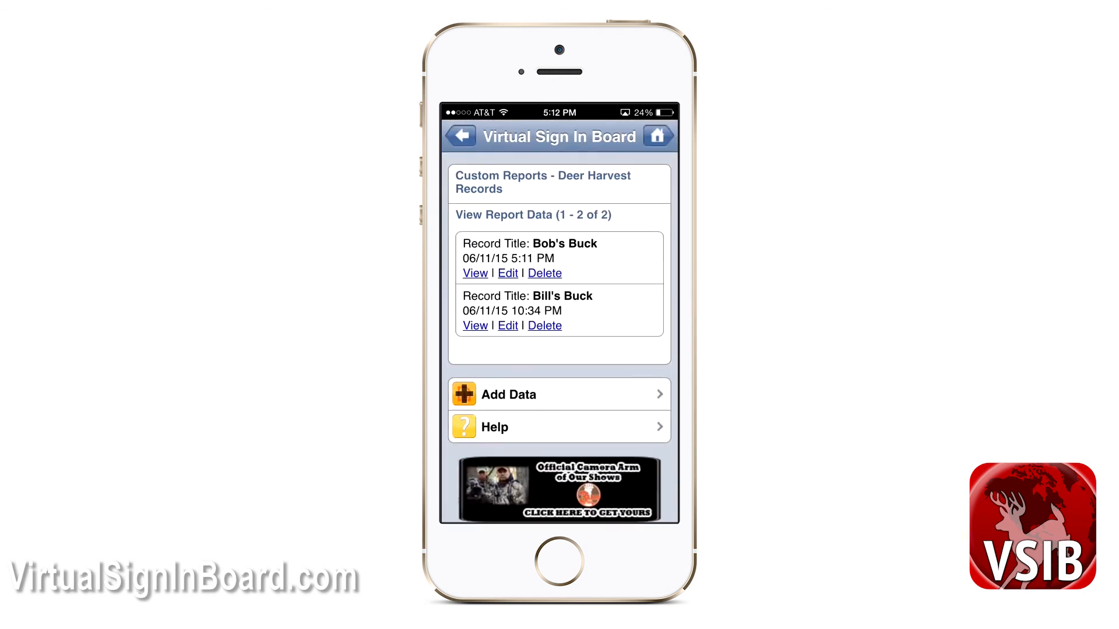
# Open the second record in the Deer Harvest Records list and review its harvest details
pyautogui.click(474, 326)
pyautogui.scroll(-2, 559, 321)
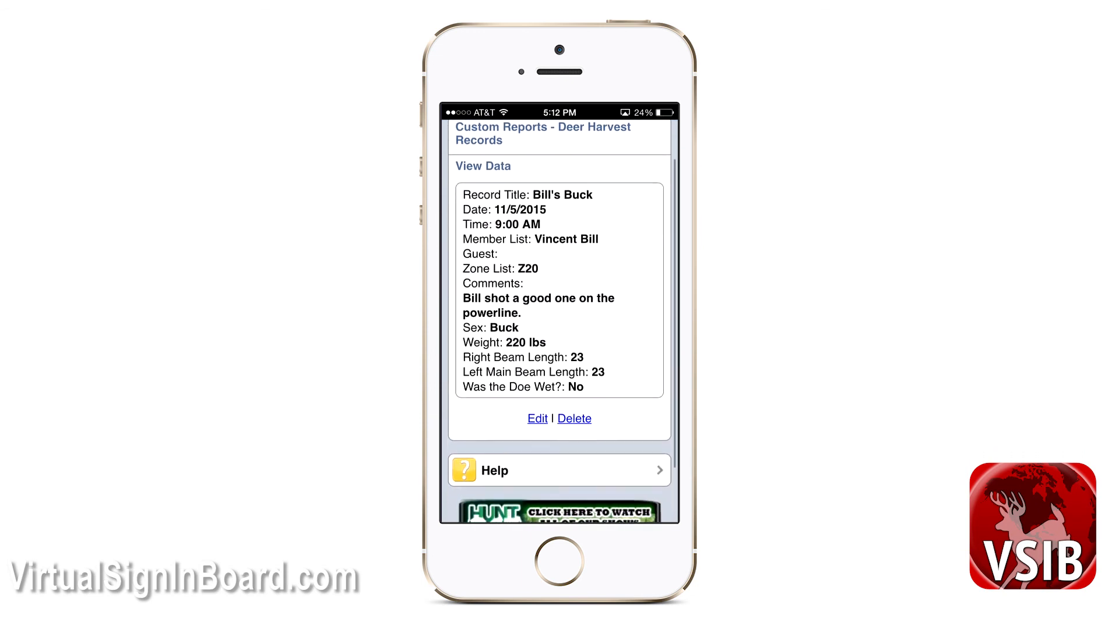
pyautogui.scroll(1, 559, 320)
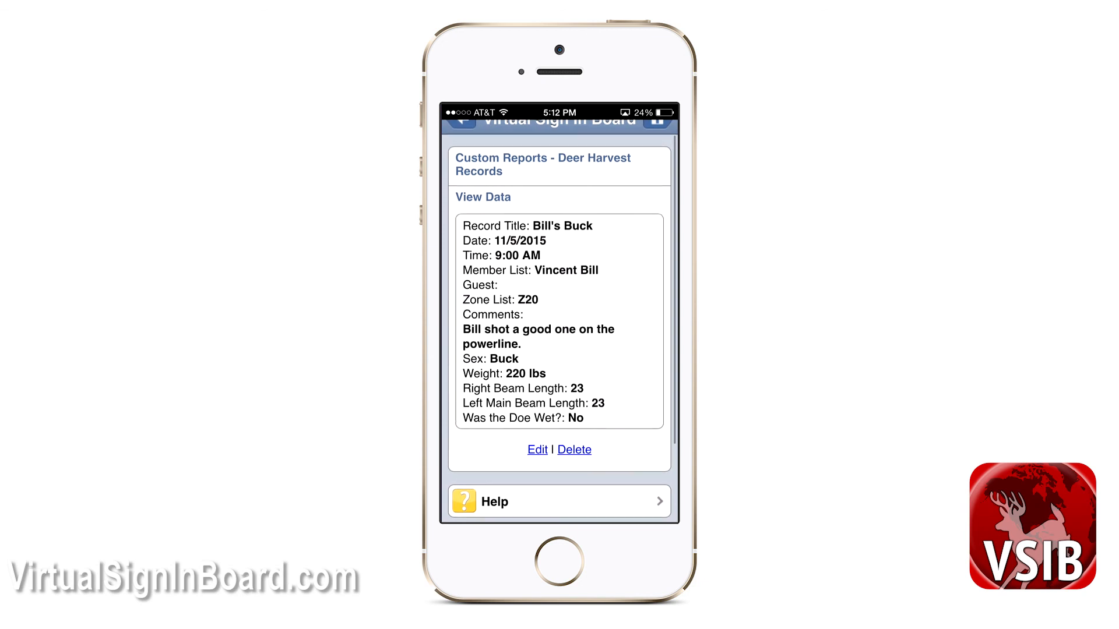
pyautogui.scroll(1, 559, 320)
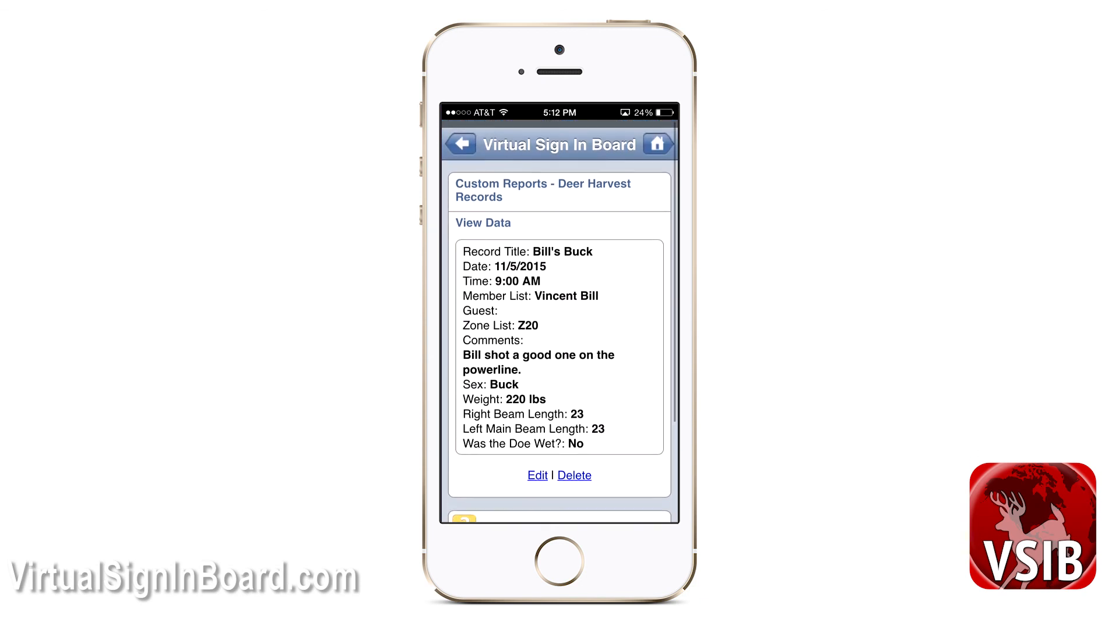